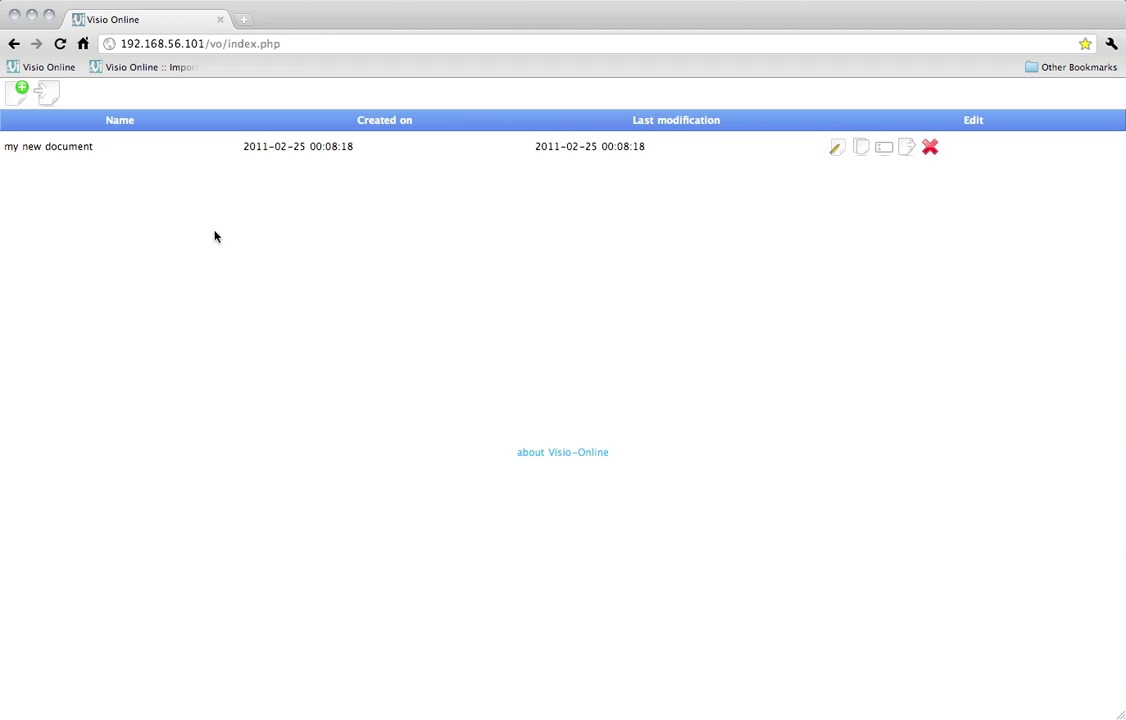
- Open my new document and place a rectangle from Basics near the top left of the canvas
{"action": "left_click", "coordinate": [37, 152]}
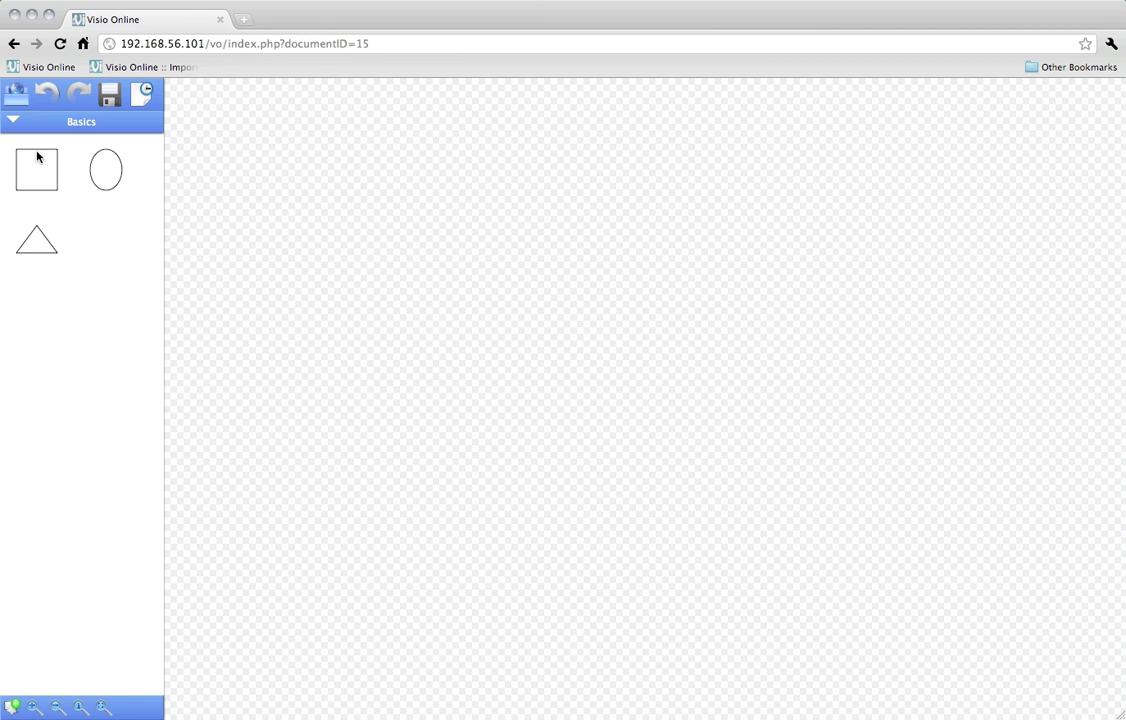
{"action": "left_click_drag", "start_coordinate": [37, 156], "coordinate": [362, 146]}
{"action": "left_click", "coordinate": [362, 158]}
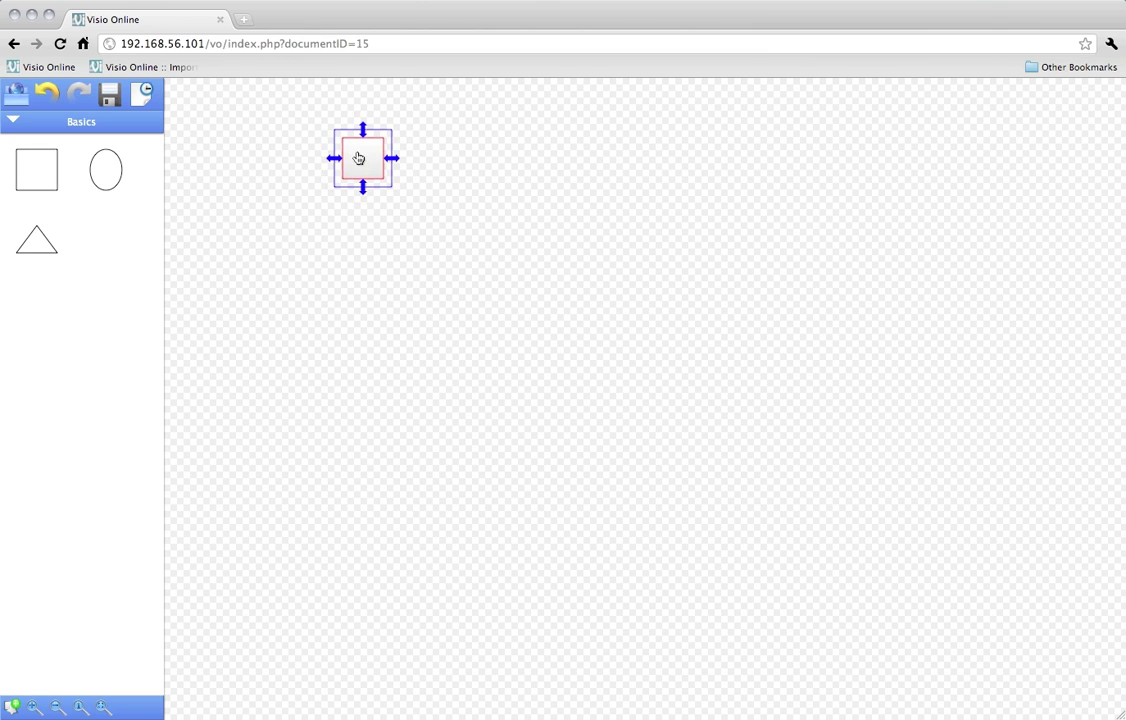
{"action": "left_click_drag", "start_coordinate": [359, 158], "coordinate": [447, 184]}
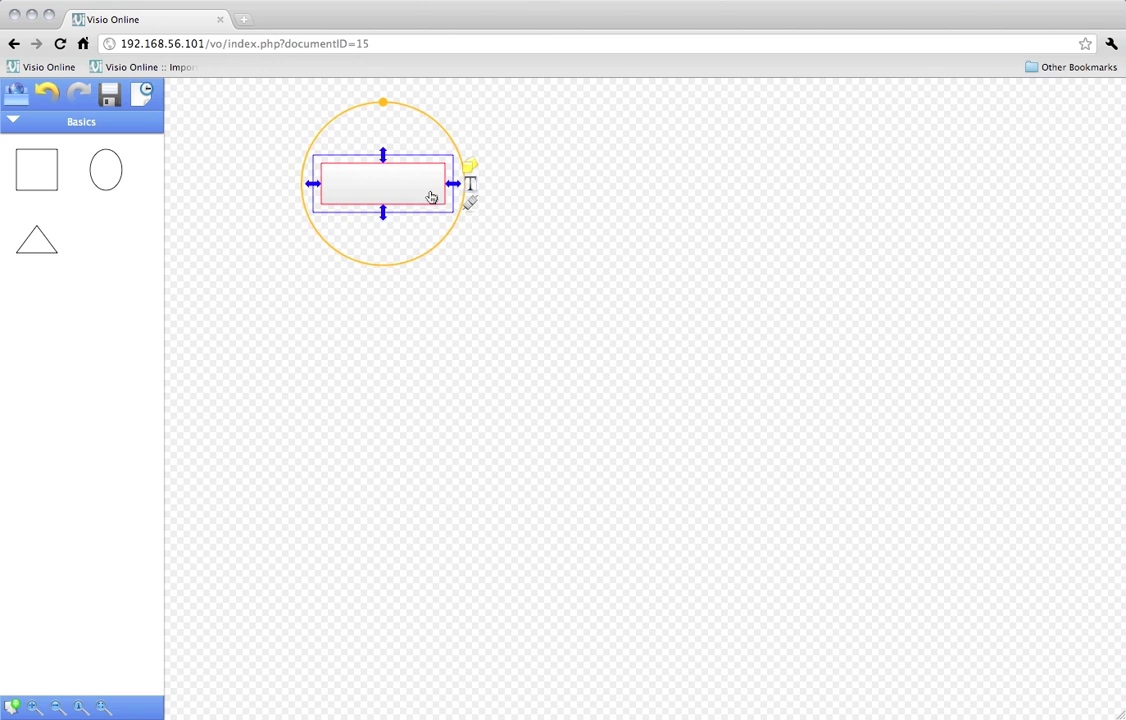
- Enlarge the rectangle, tilt it at an angle, and add a square to its right
{"action": "left_click_drag", "start_coordinate": [382, 208], "coordinate": [381, 236]}
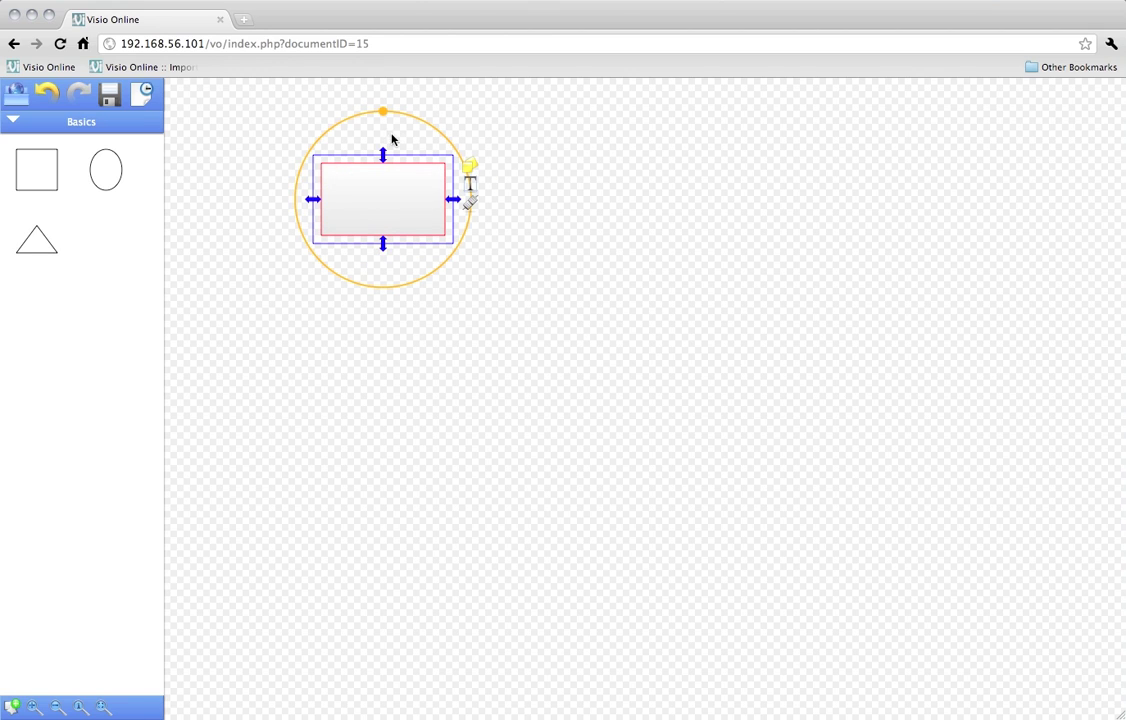
{"action": "left_click_drag", "start_coordinate": [382, 114], "coordinate": [416, 139]}
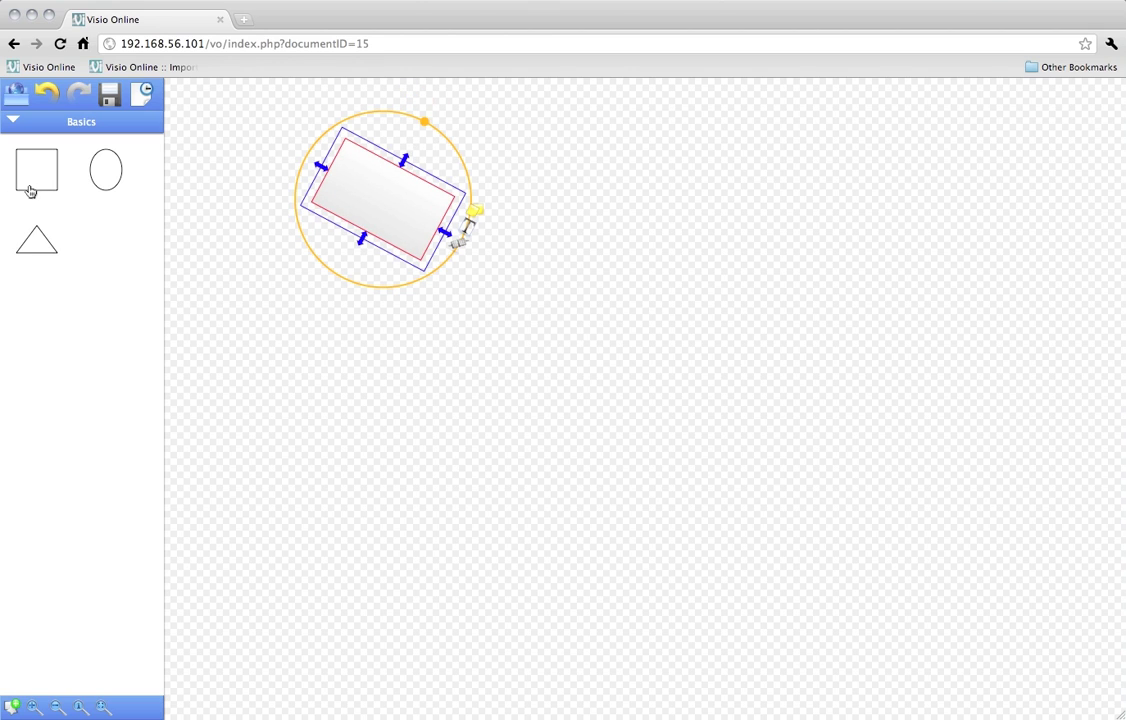
{"action": "left_click_drag", "start_coordinate": [30, 186], "coordinate": [630, 204]}
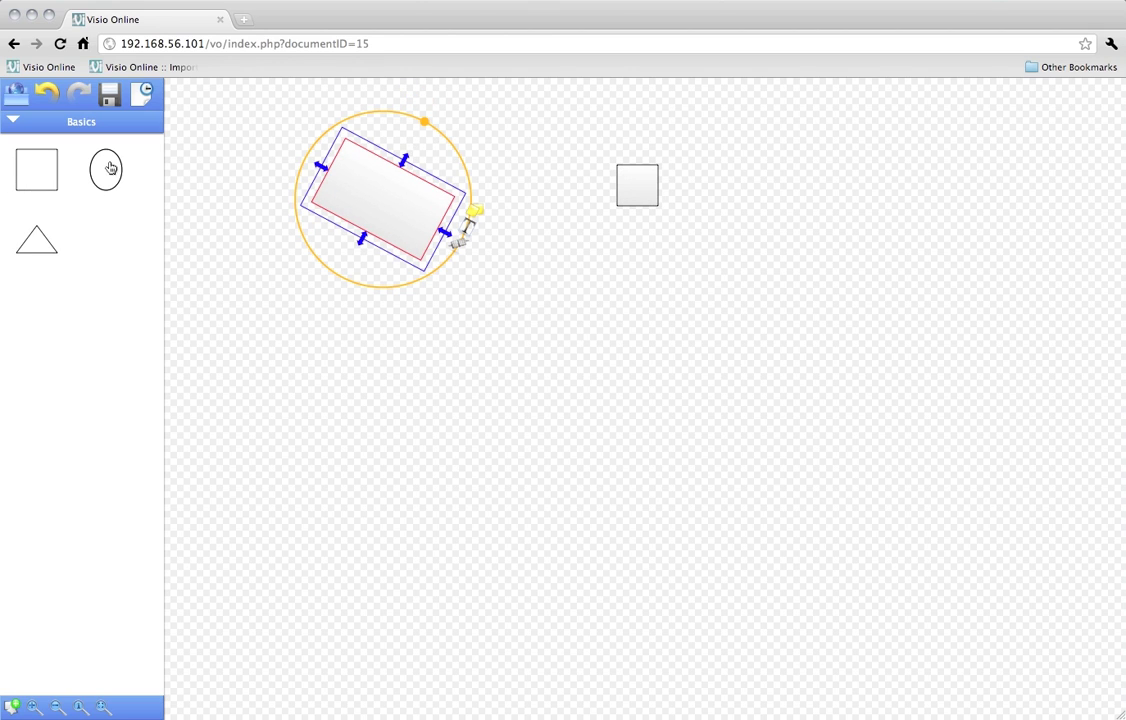
- Add an ellipse and connect the rectangle to both the ellipse and the square
{"action": "left_click_drag", "start_coordinate": [105, 170], "coordinate": [521, 327]}
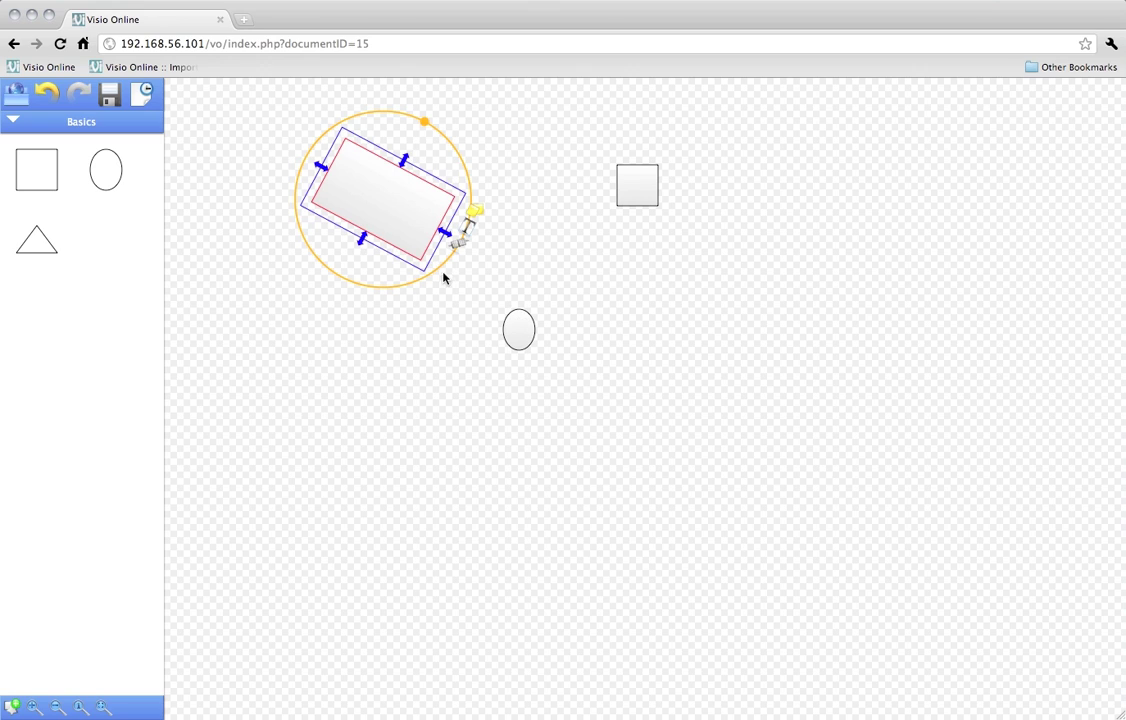
{"action": "left_click_drag", "start_coordinate": [455, 247], "coordinate": [520, 325]}
{"action": "left_click_drag", "start_coordinate": [461, 241], "coordinate": [622, 201]}
{"action": "left_click_drag", "start_coordinate": [415, 199], "coordinate": [344, 265]}
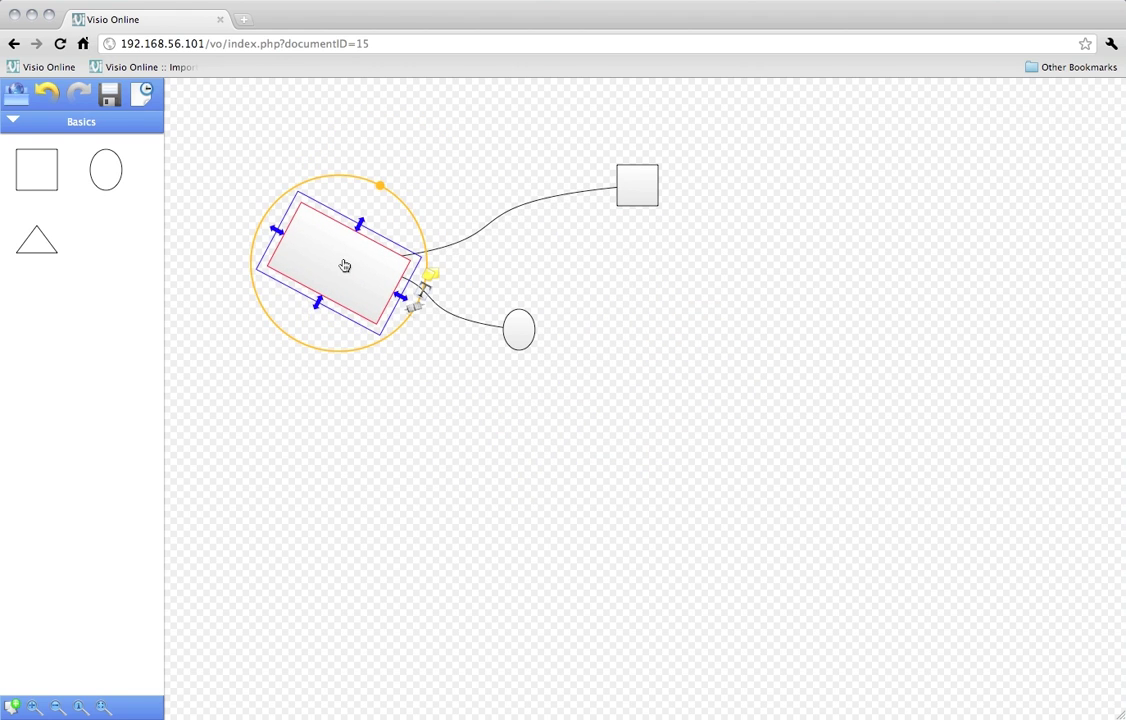
- Select all shapes and connectors and stretch the whole diagram taller and wider
{"action": "left_click_drag", "start_coordinate": [221, 141], "coordinate": [813, 391]}
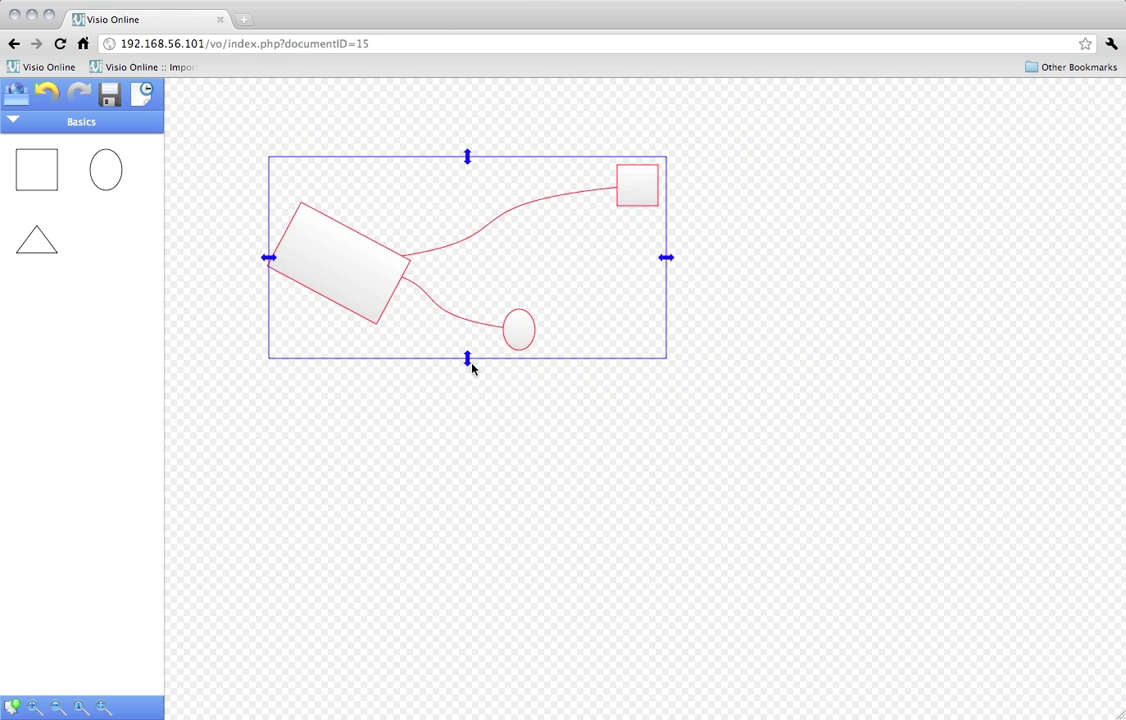
{"action": "left_click_drag", "start_coordinate": [467, 359], "coordinate": [470, 450]}
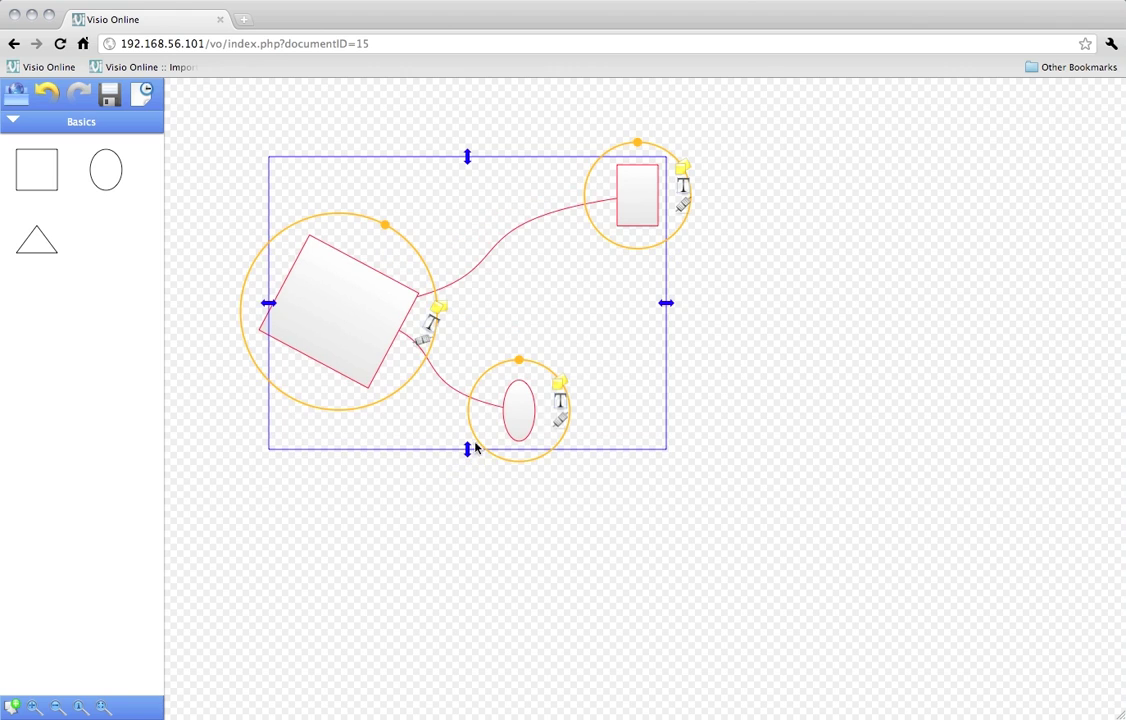
{"action": "left_click_drag", "start_coordinate": [666, 302], "coordinate": [779, 318]}
{"action": "left_click", "coordinate": [820, 345]}
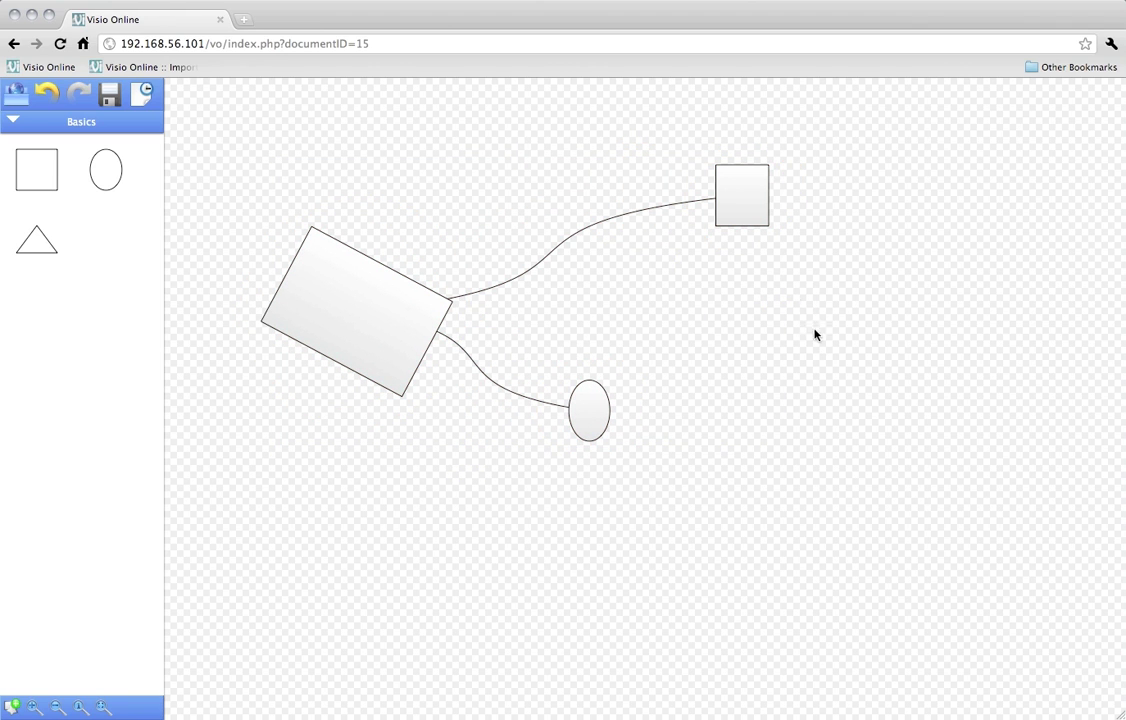
- Give the square the inline text 'inline'
{"action": "left_click", "coordinate": [742, 200]}
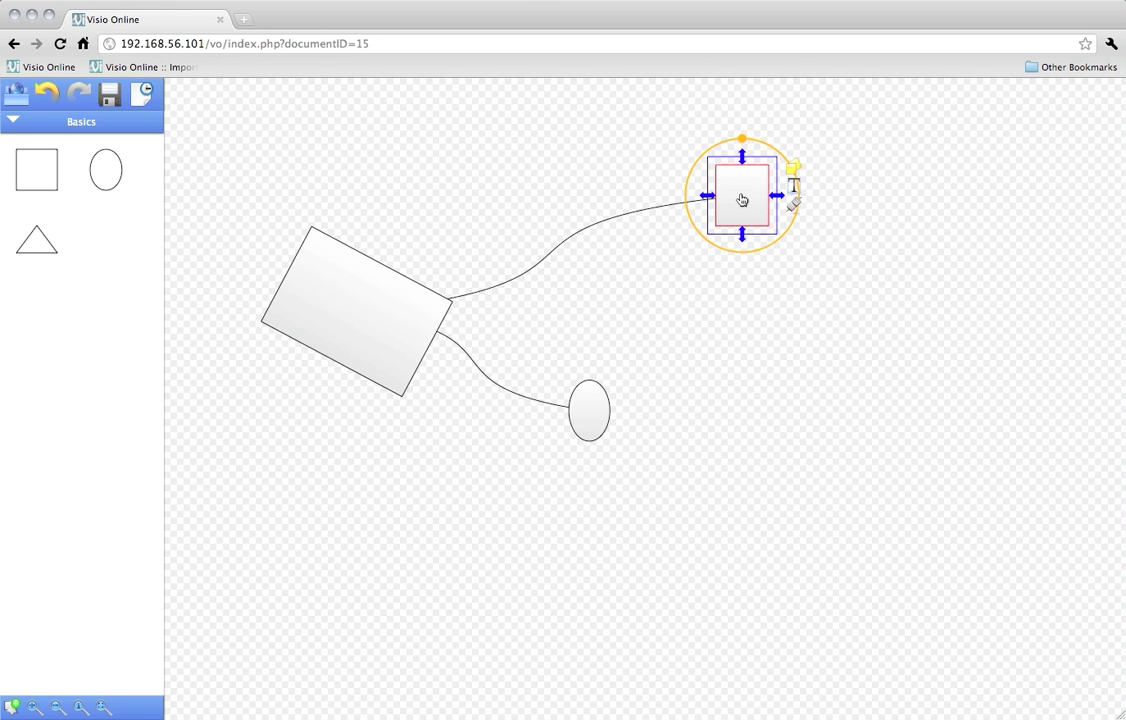
{"action": "left_click", "coordinate": [793, 188]}
{"action": "type", "text": "inline"}
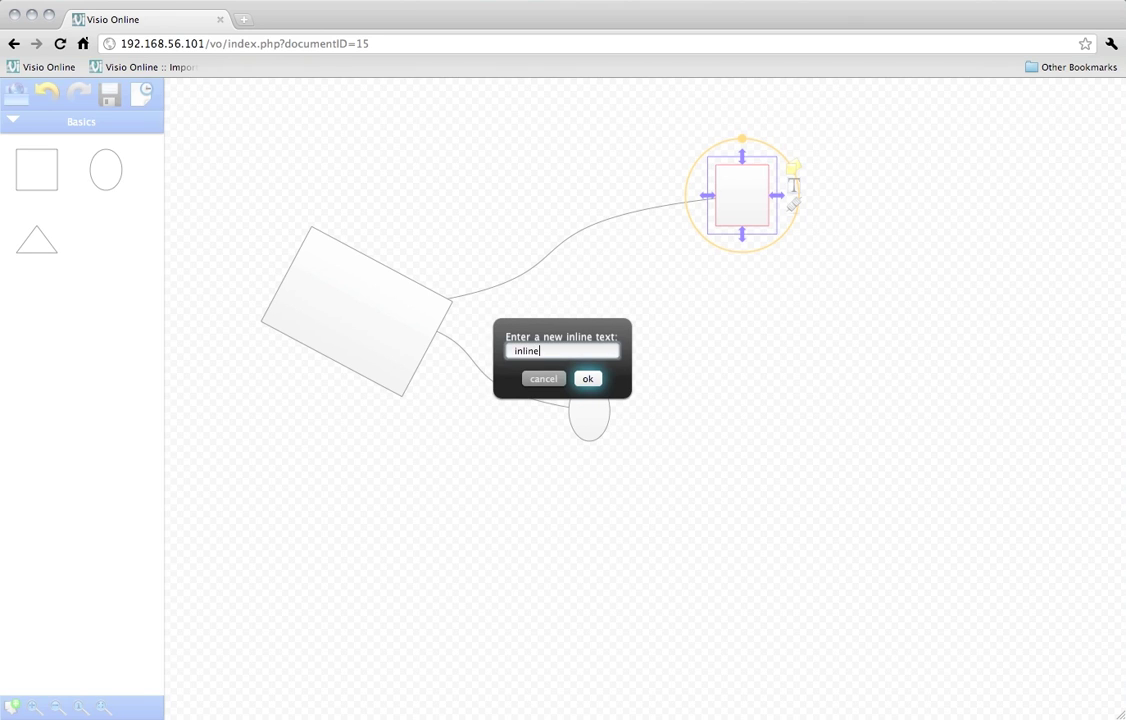
{"action": "key", "text": "Return"}
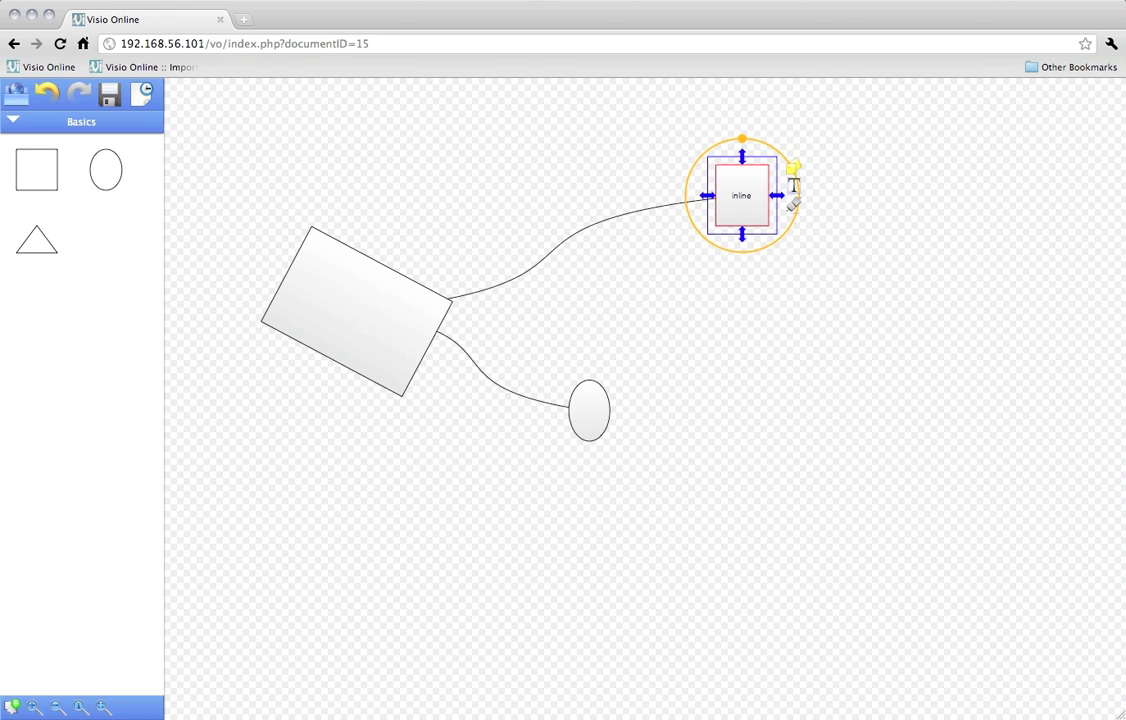
- Attach the annotation 'Hello, I'm an annotation!' to the square, then reposition both together
{"action": "left_click", "coordinate": [794, 168]}
{"action": "type", "text": "Hel"}
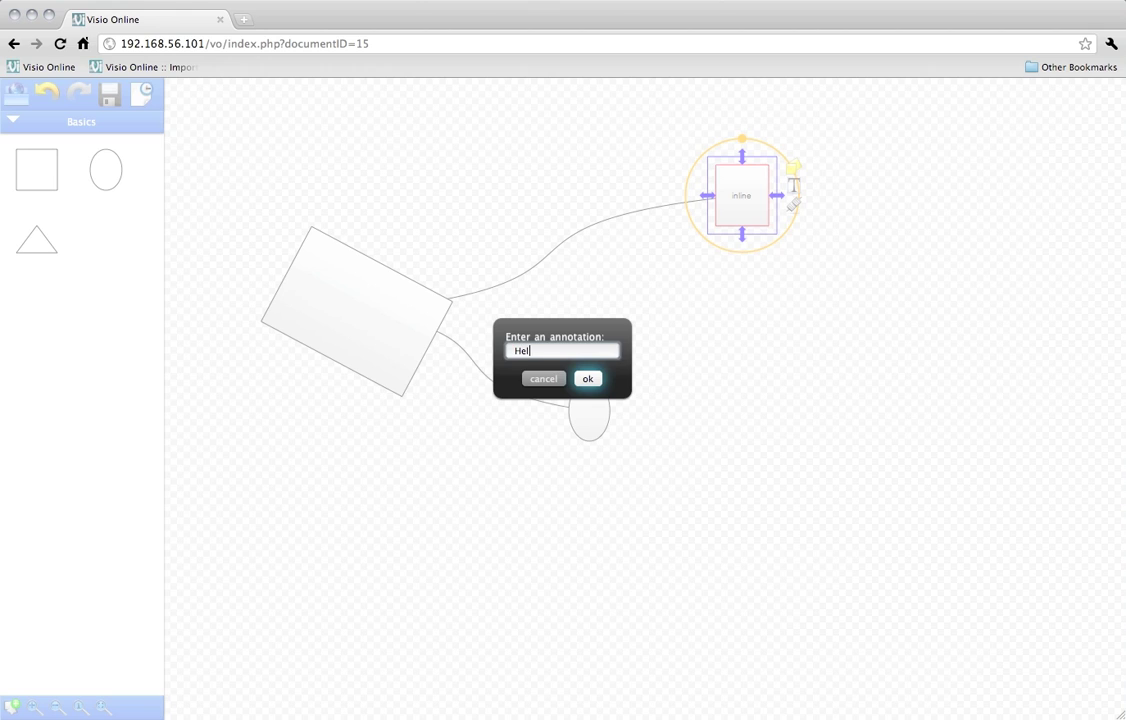
{"action": "type", "text": "lo, I'm an annotation!"}
{"action": "key", "text": "Return"}
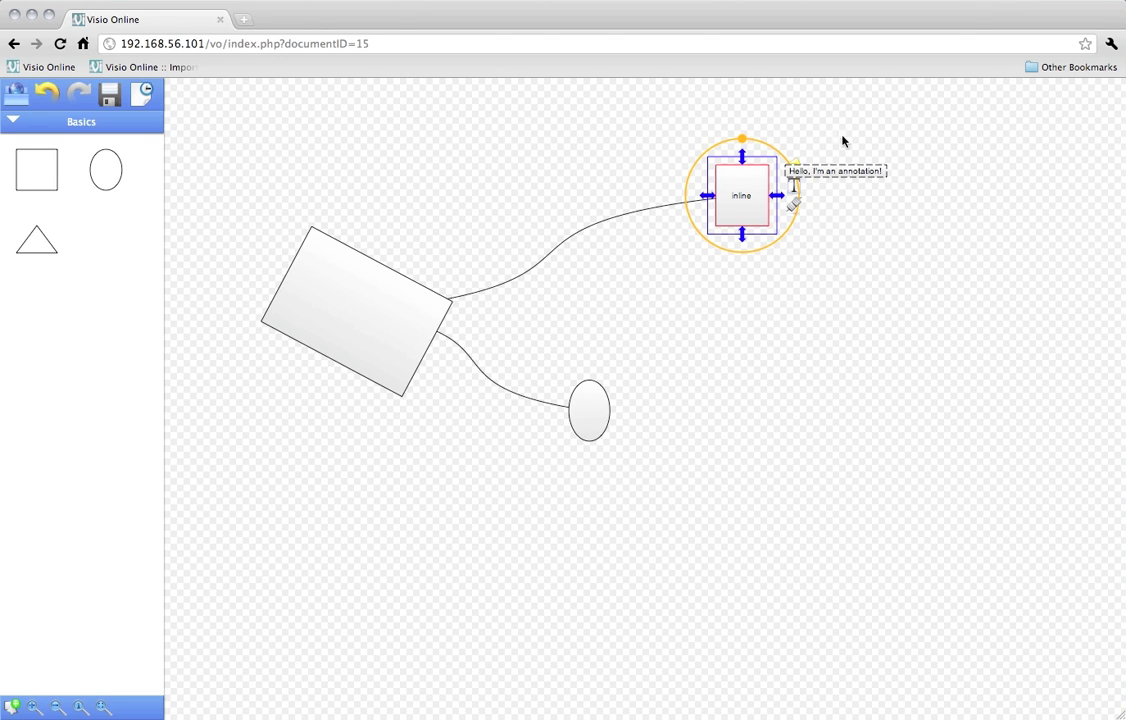
{"action": "left_click_drag", "start_coordinate": [875, 169], "coordinate": [698, 125]}
{"action": "left_click", "coordinate": [689, 248]}
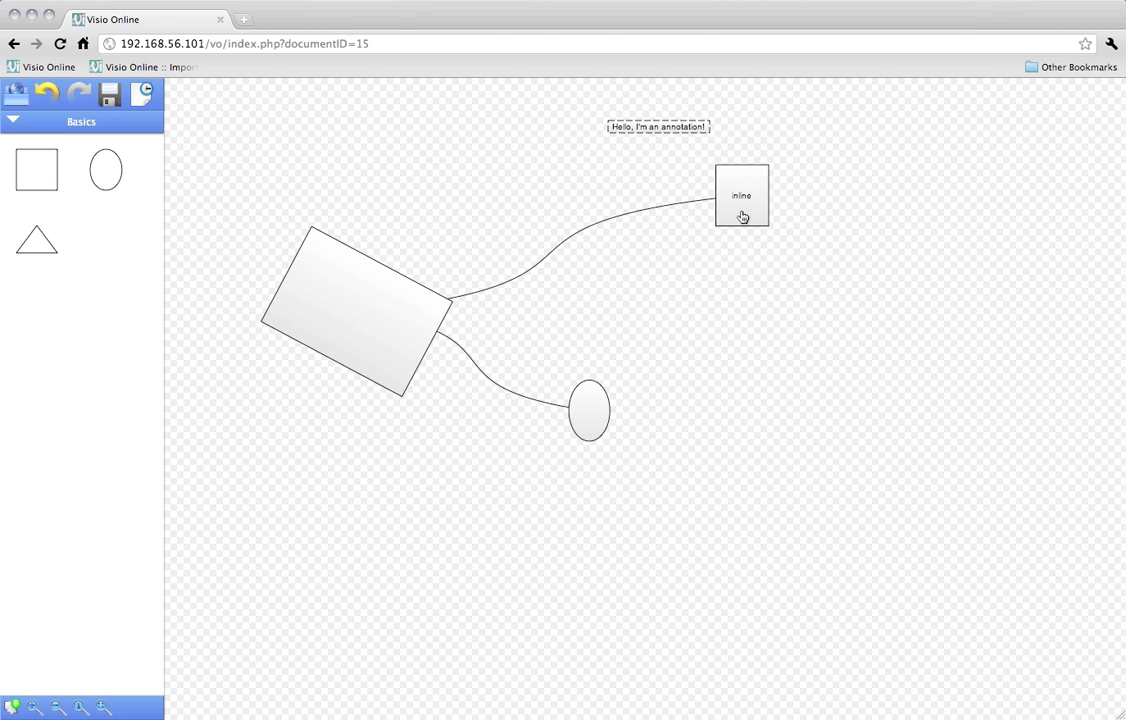
{"action": "mouse_move", "coordinate": [741, 216]}
{"action": "left_mouse_down"}
{"action": "mouse_move", "coordinate": [606, 234]}
{"action": "mouse_move", "coordinate": [677, 242]}
{"action": "mouse_move", "coordinate": [684, 257]}
{"action": "left_mouse_up"}
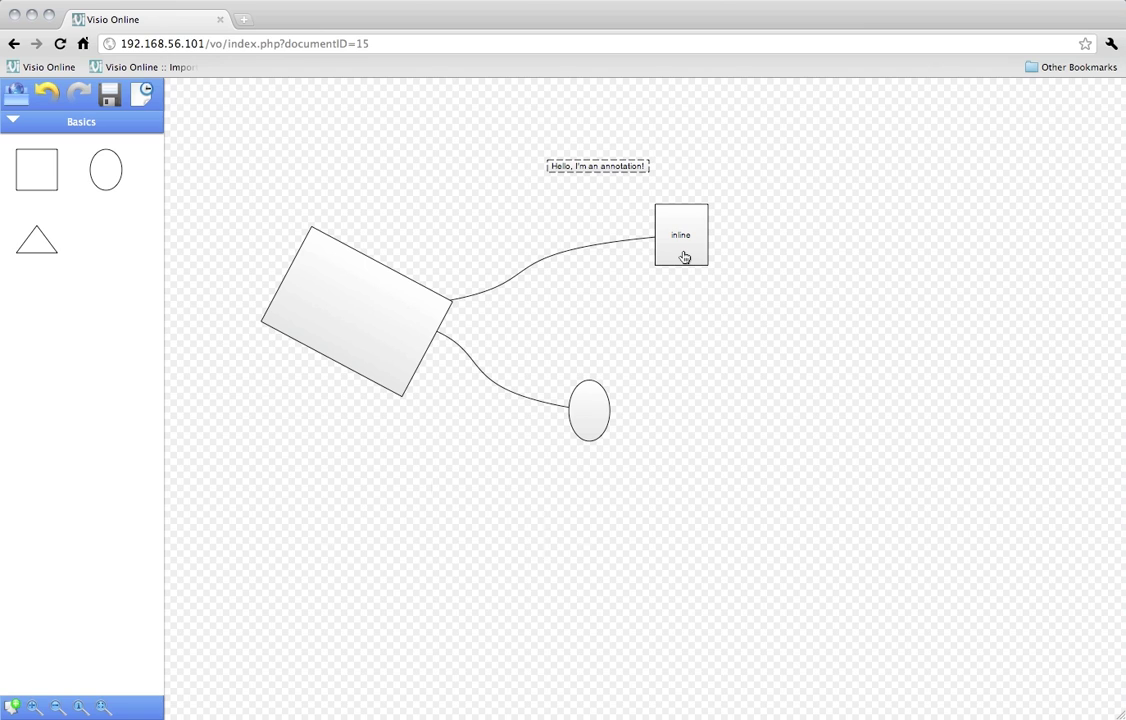
- Delete the Windows icon, then undo seven edits back past the annotation
{"action": "left_click", "coordinate": [436, 528]}
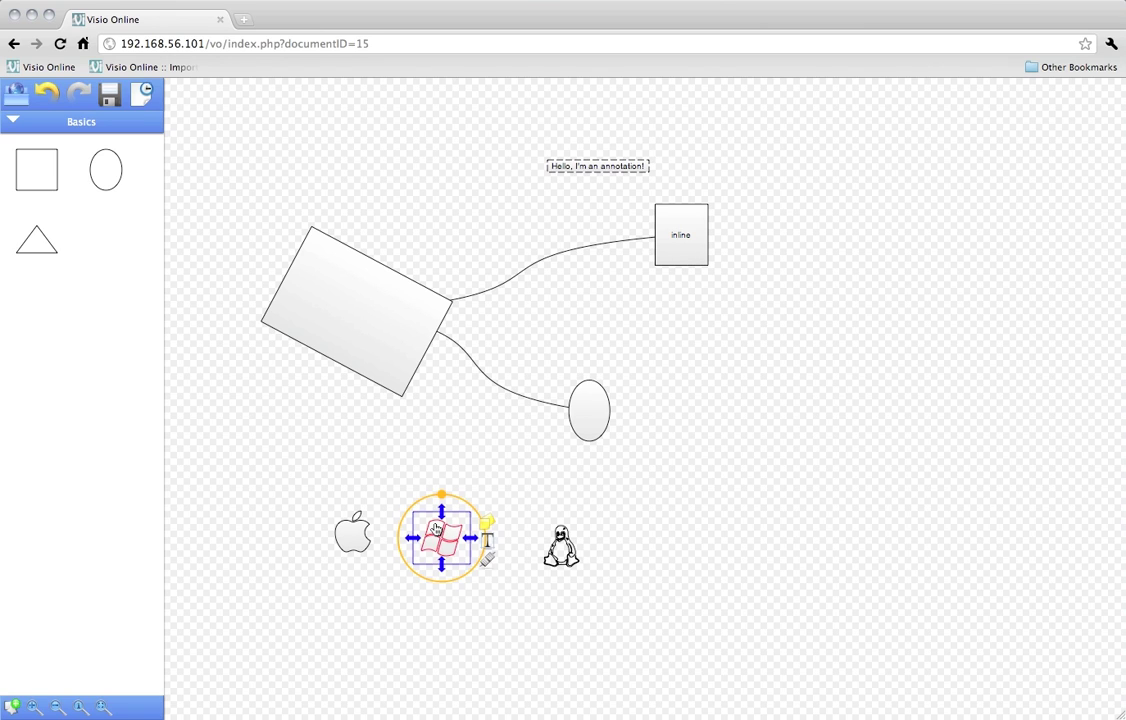
{"action": "key", "text": "Delete"}
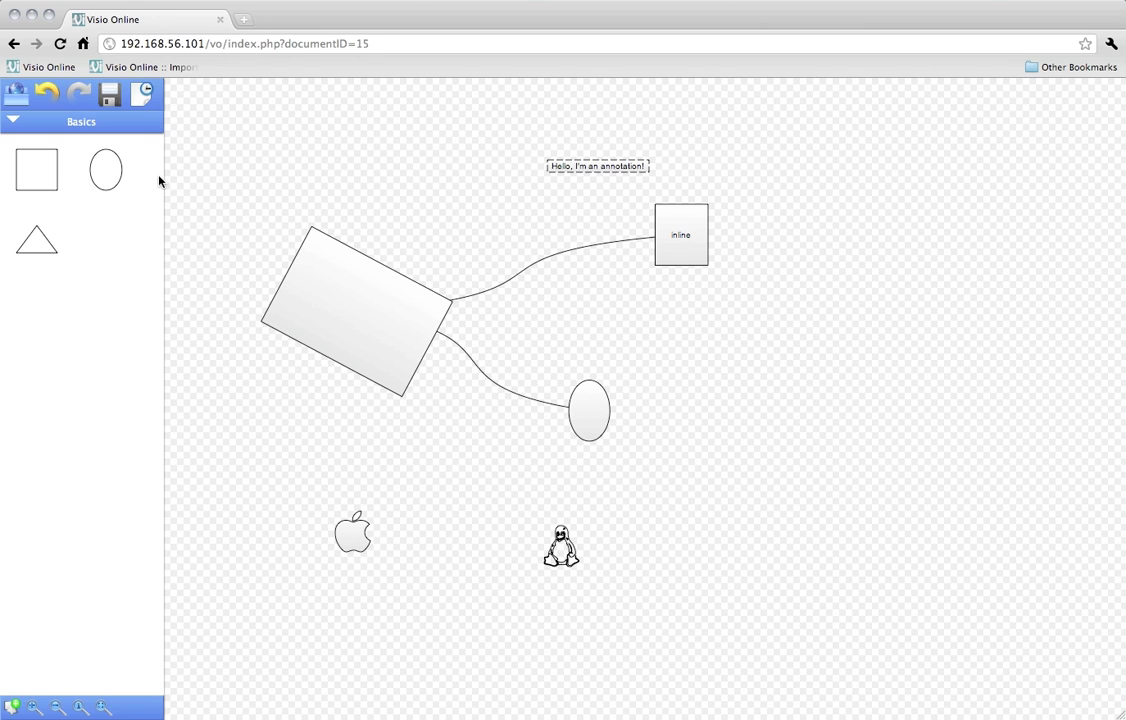
{"action": "left_click", "coordinate": [50, 97]}
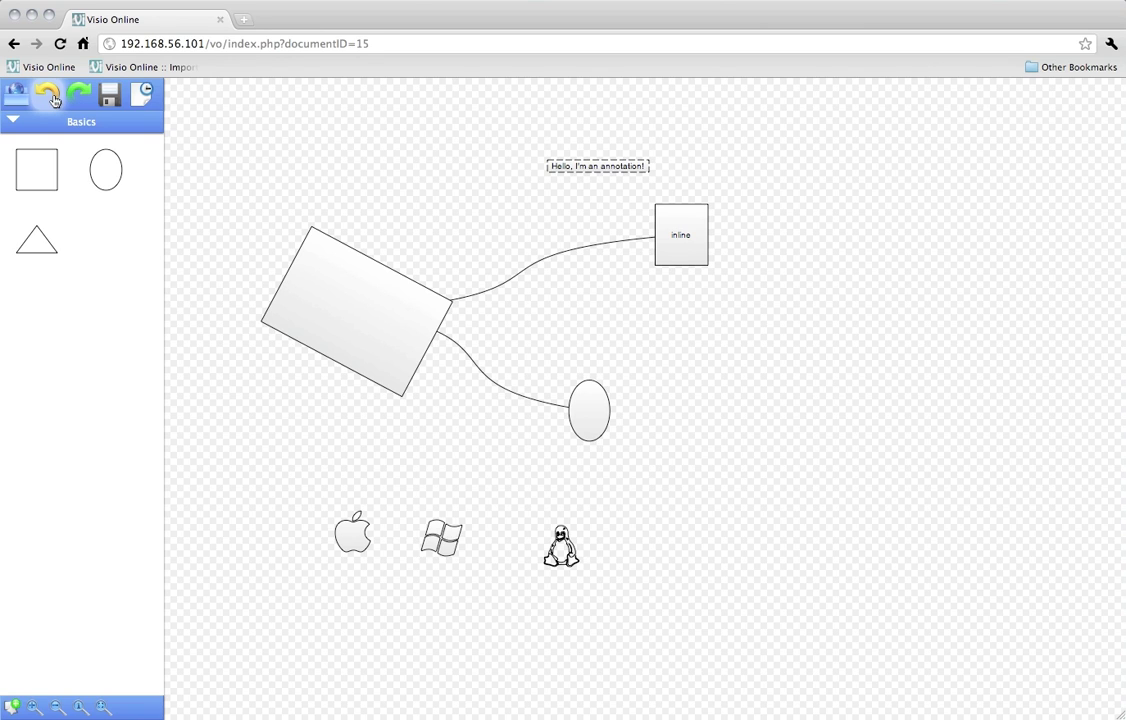
{"action": "left_click", "coordinate": [50, 97]}
{"action": "left_click", "coordinate": [50, 97]}
{"action": "left_click", "coordinate": [50, 97]}
{"action": "left_click", "coordinate": [50, 97]}
{"action": "left_click", "coordinate": [50, 97]}
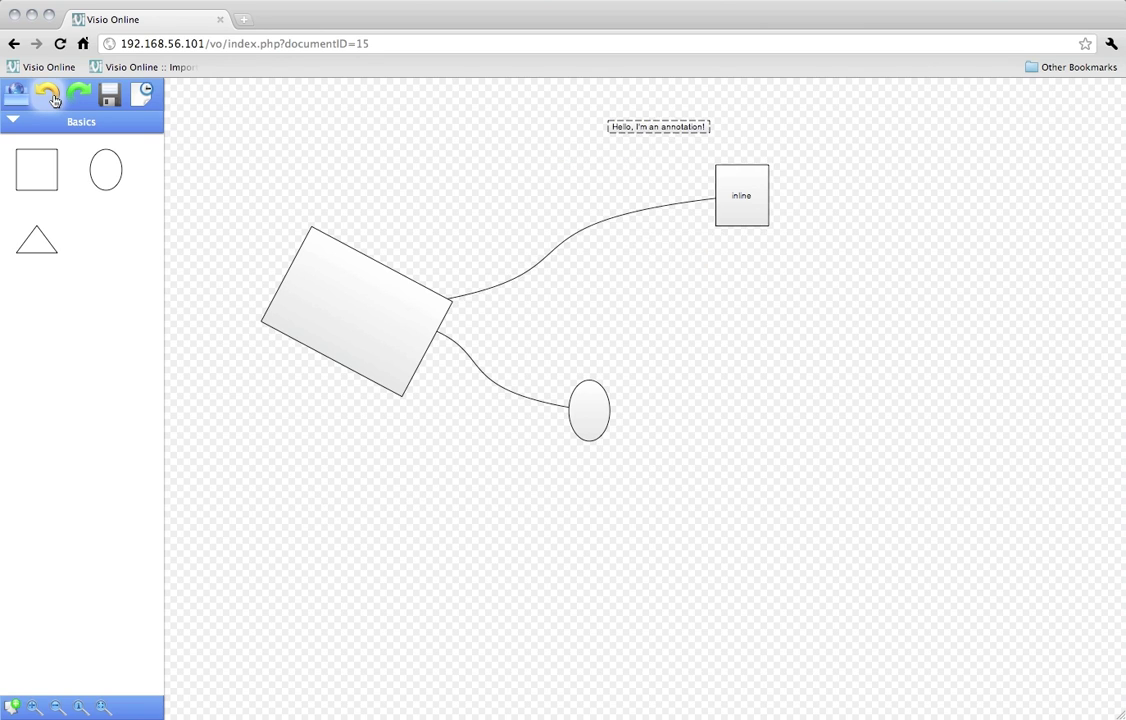
{"action": "left_click", "coordinate": [50, 97]}
{"action": "left_click", "coordinate": [50, 97]}
- Redo all seven undone edits until Redo greys out
{"action": "left_click", "coordinate": [91, 98]}
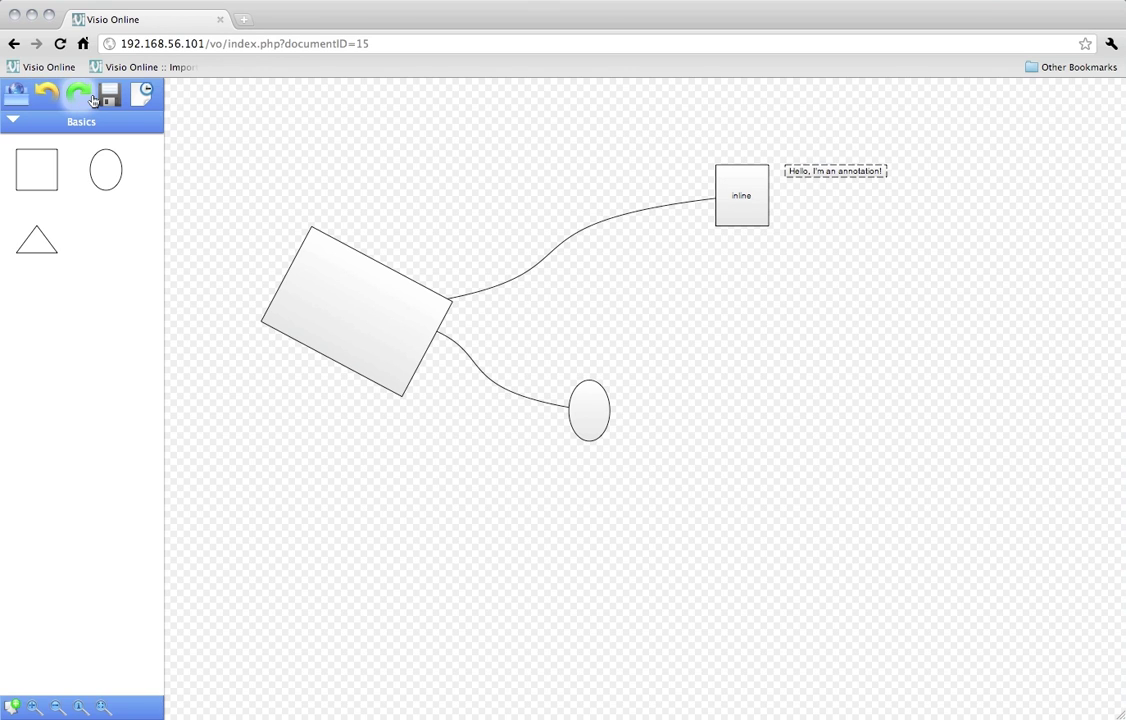
{"action": "left_click", "coordinate": [91, 98]}
{"action": "left_click", "coordinate": [91, 98]}
{"action": "left_click", "coordinate": [91, 98]}
{"action": "left_click", "coordinate": [91, 98]}
{"action": "left_click", "coordinate": [91, 98]}
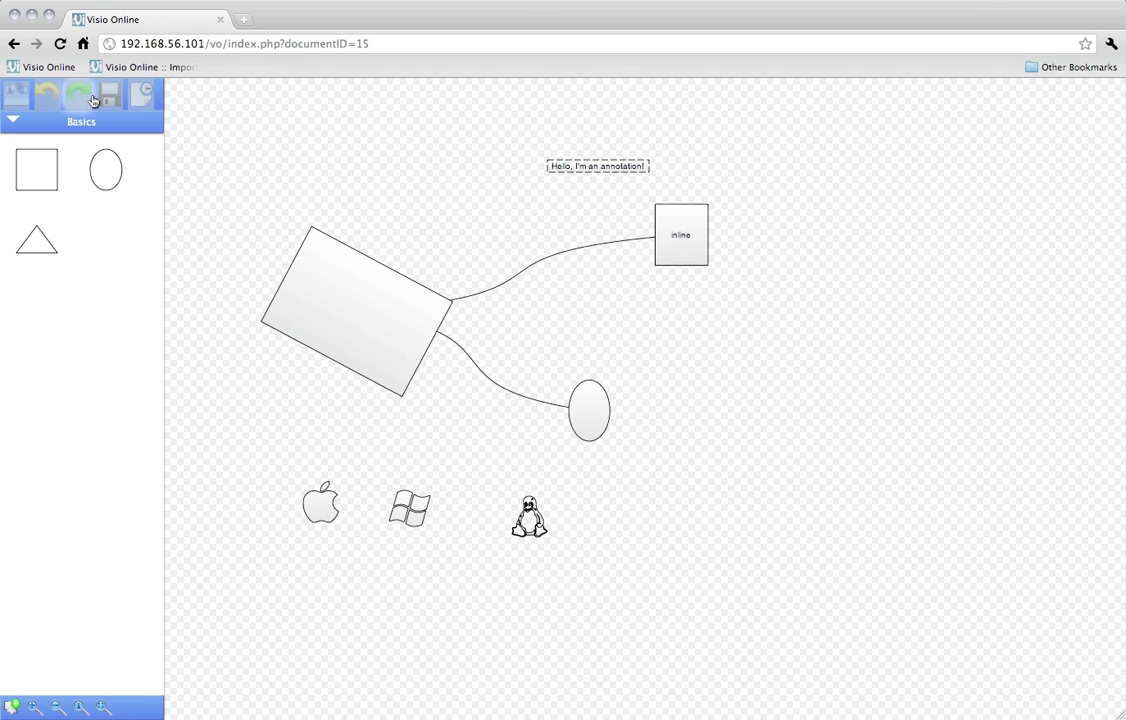
{"action": "left_click", "coordinate": [91, 98]}
{"action": "left_click", "coordinate": [91, 98]}
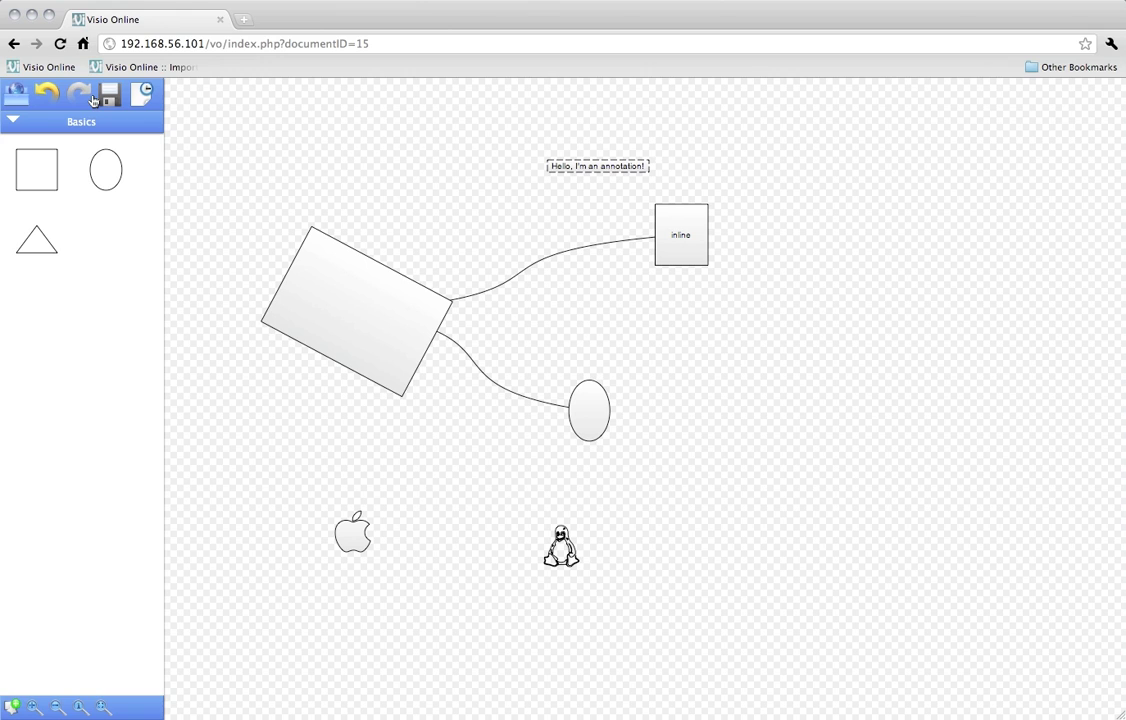
{"action": "left_click", "coordinate": [34, 707]}
{"action": "left_click", "coordinate": [34, 707]}
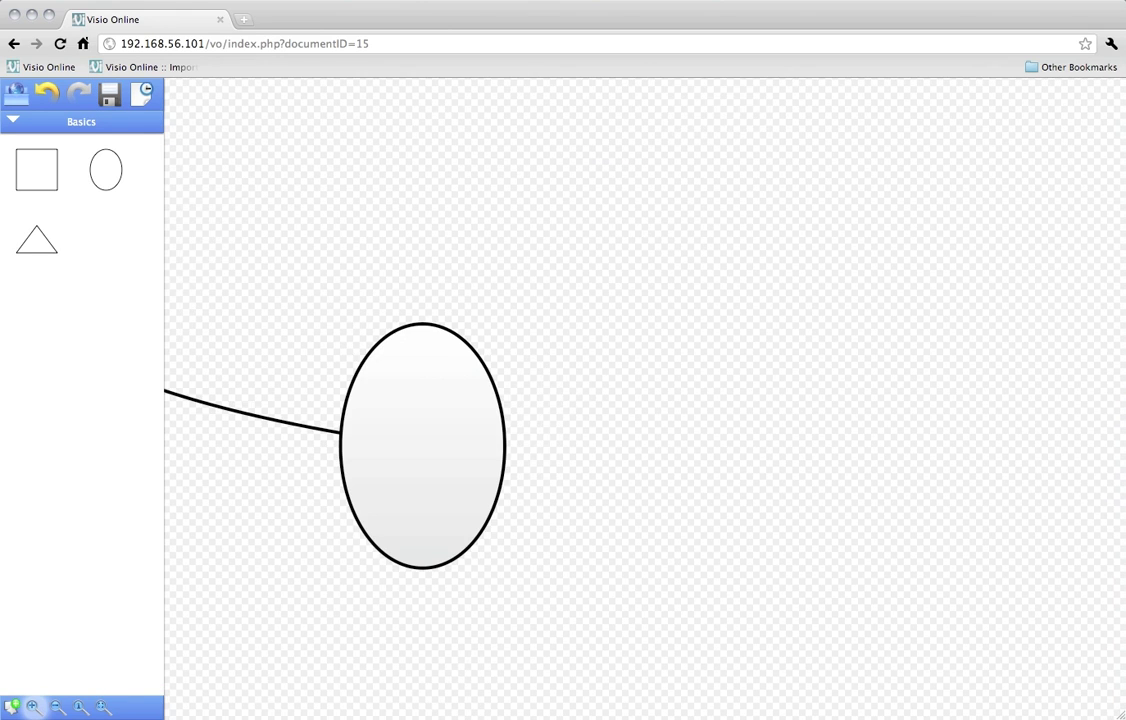
{"action": "left_click", "coordinate": [54, 707]}
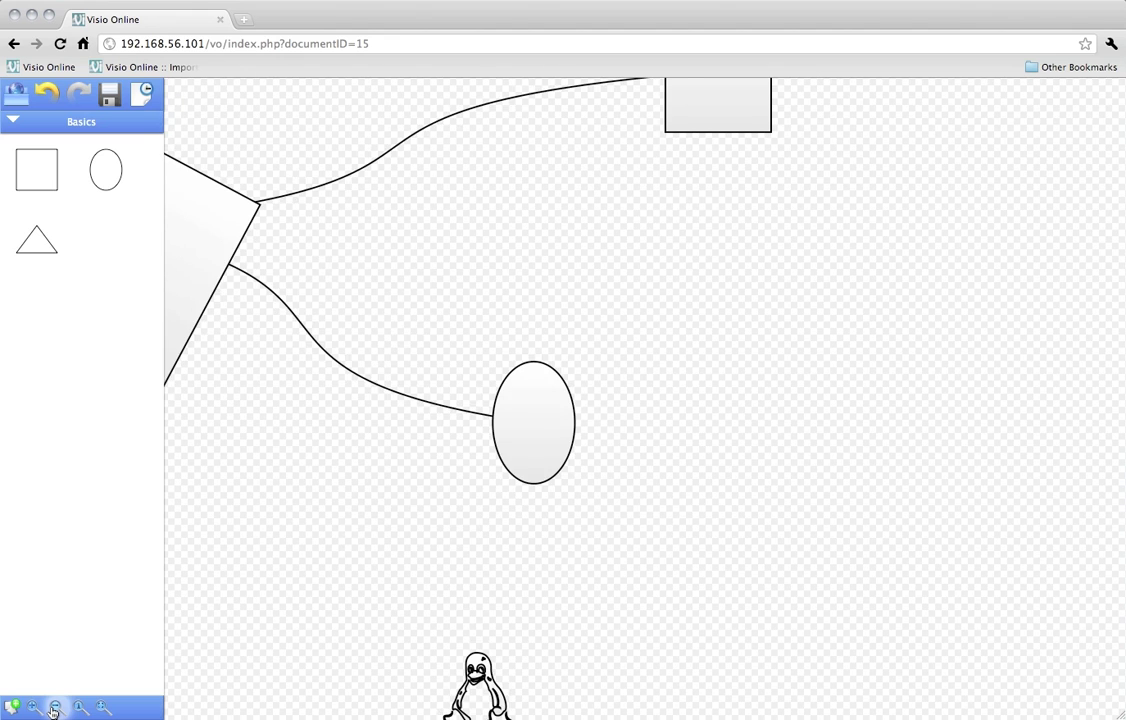
{"action": "left_click", "coordinate": [54, 707]}
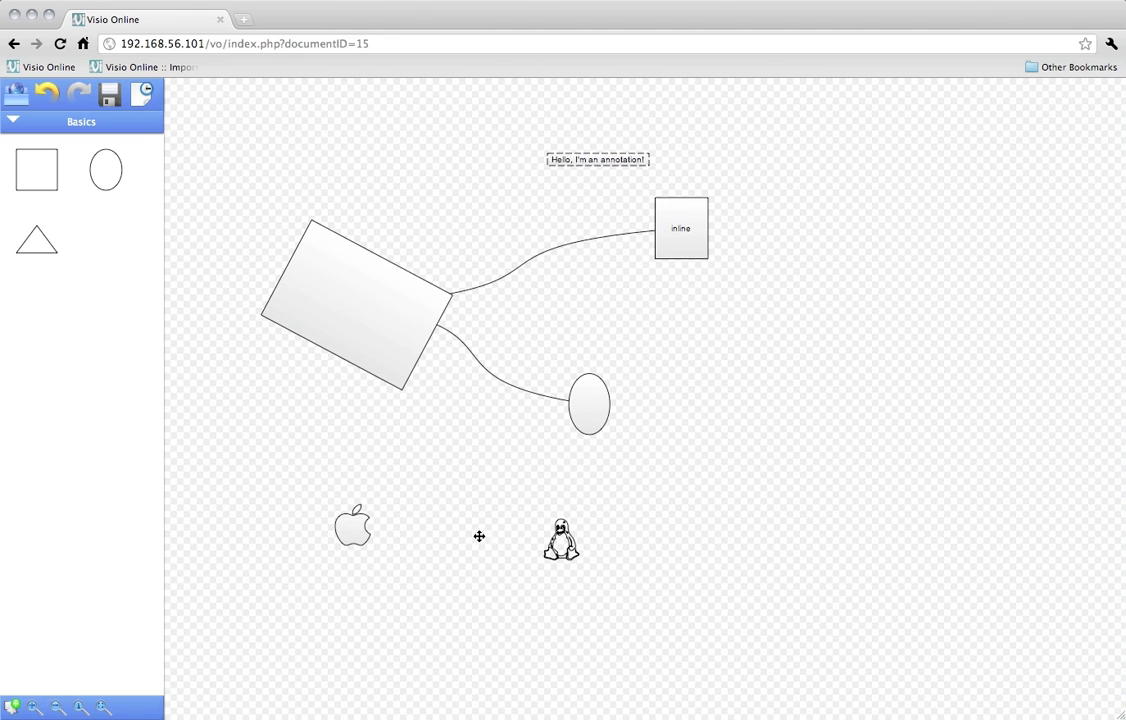
{"action": "left_click_drag", "start_coordinate": [479, 536], "coordinate": [448, 551]}
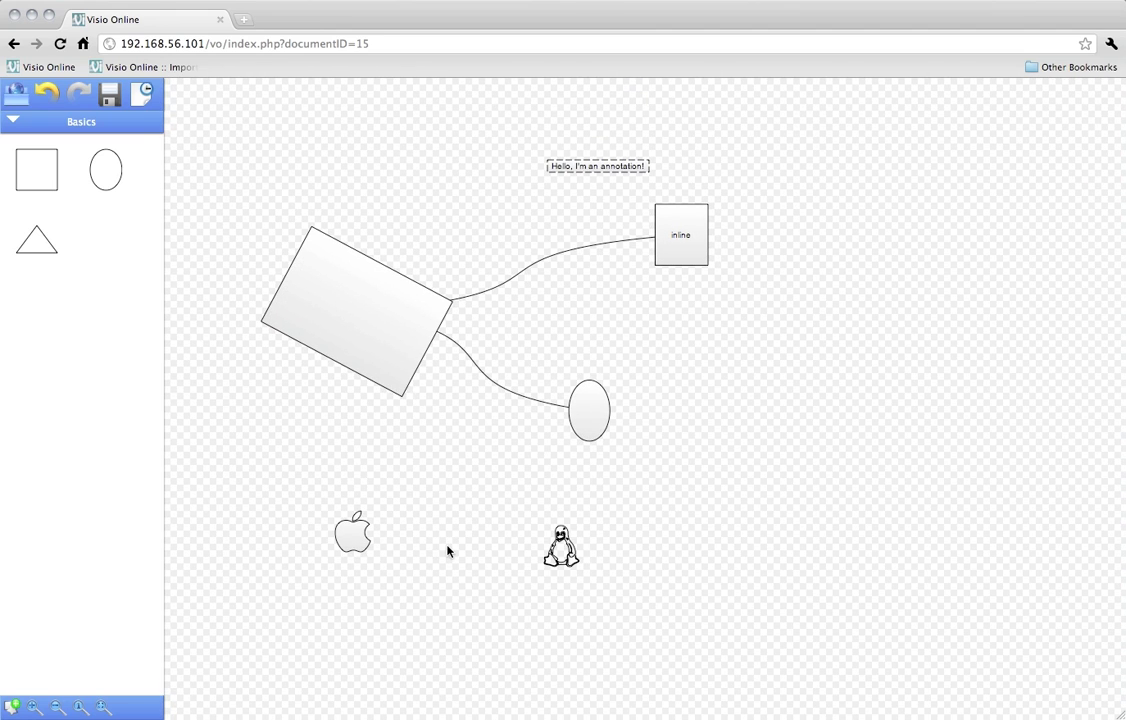
- Add the Browser and OS shape sets to the shape palette
{"action": "left_click", "coordinate": [11, 706]}
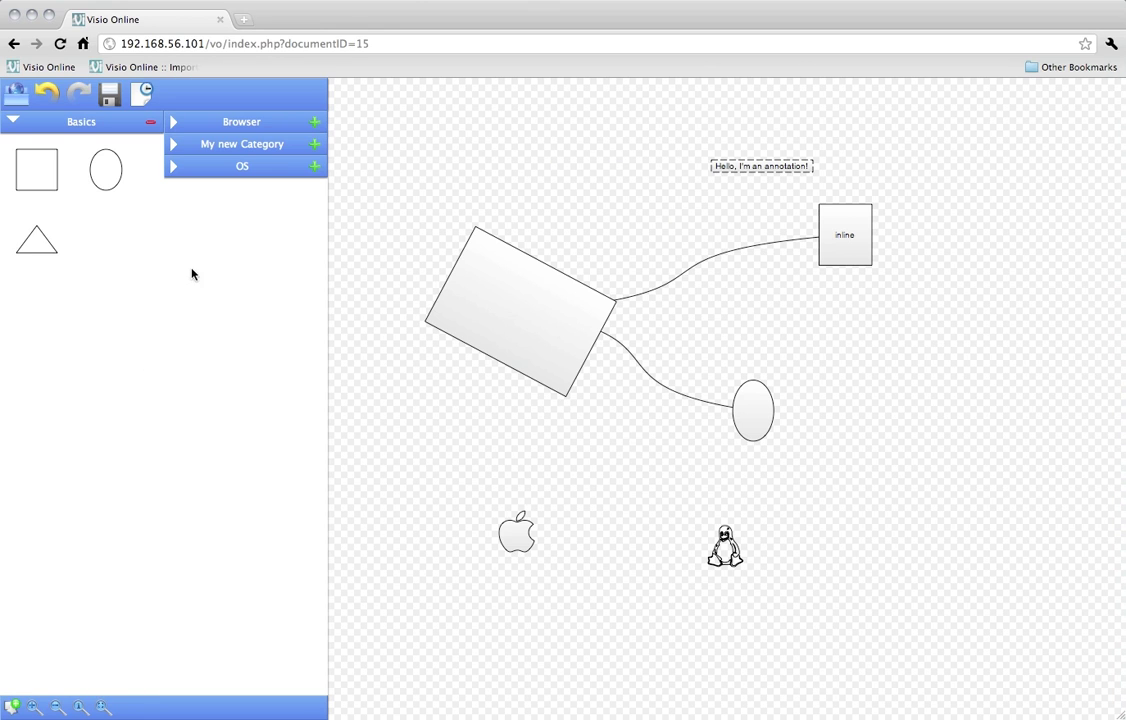
{"action": "left_click", "coordinate": [175, 168]}
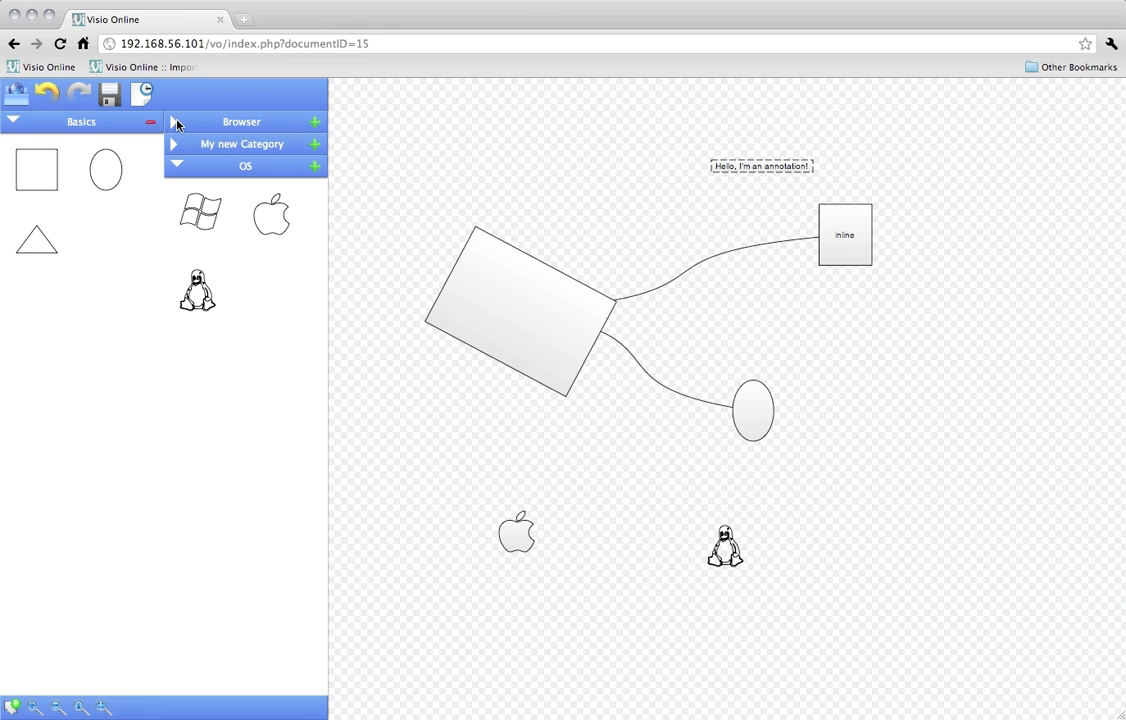
{"action": "left_click", "coordinate": [176, 122]}
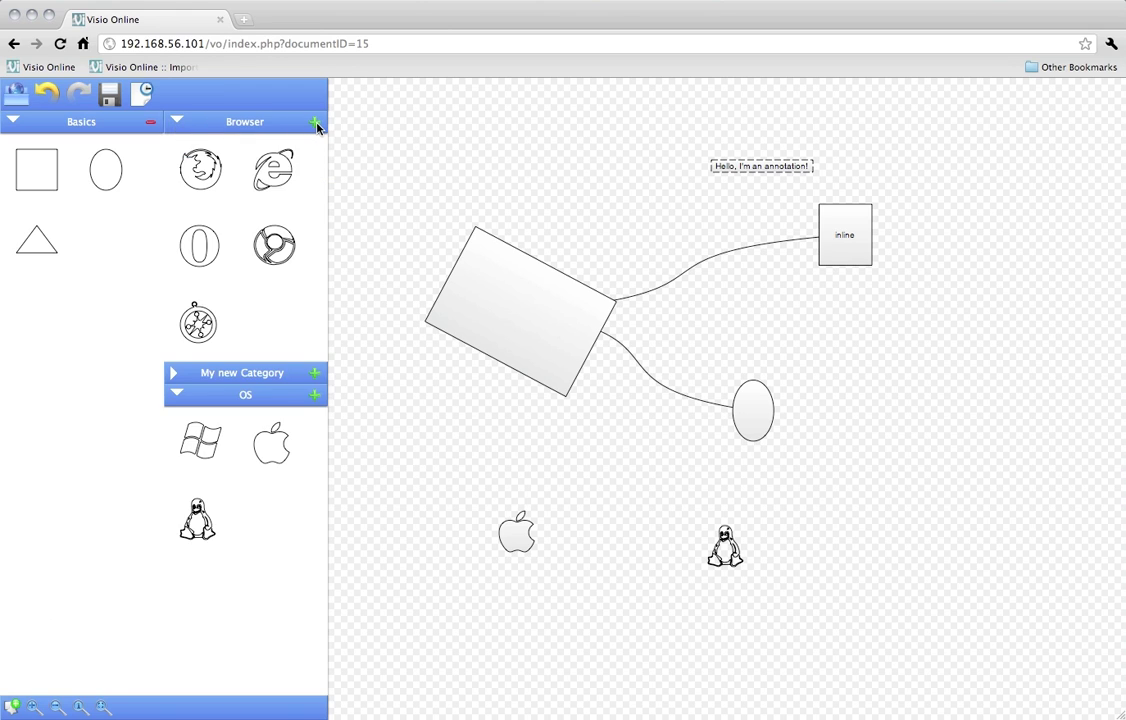
{"action": "left_click", "coordinate": [315, 122]}
{"action": "left_click", "coordinate": [316, 143]}
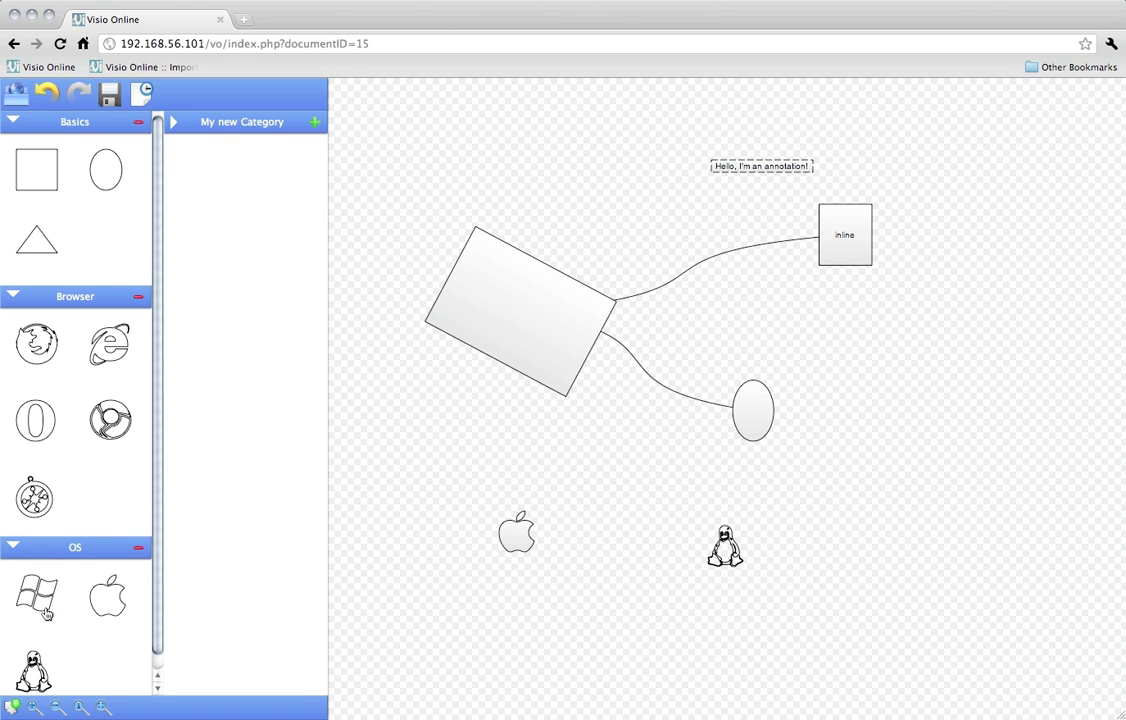
- Place Firefox and Chrome icons side by side below the rectangle
{"action": "scroll", "coordinate": [81, 635], "scroll_direction": "down", "scroll_amount": 1}
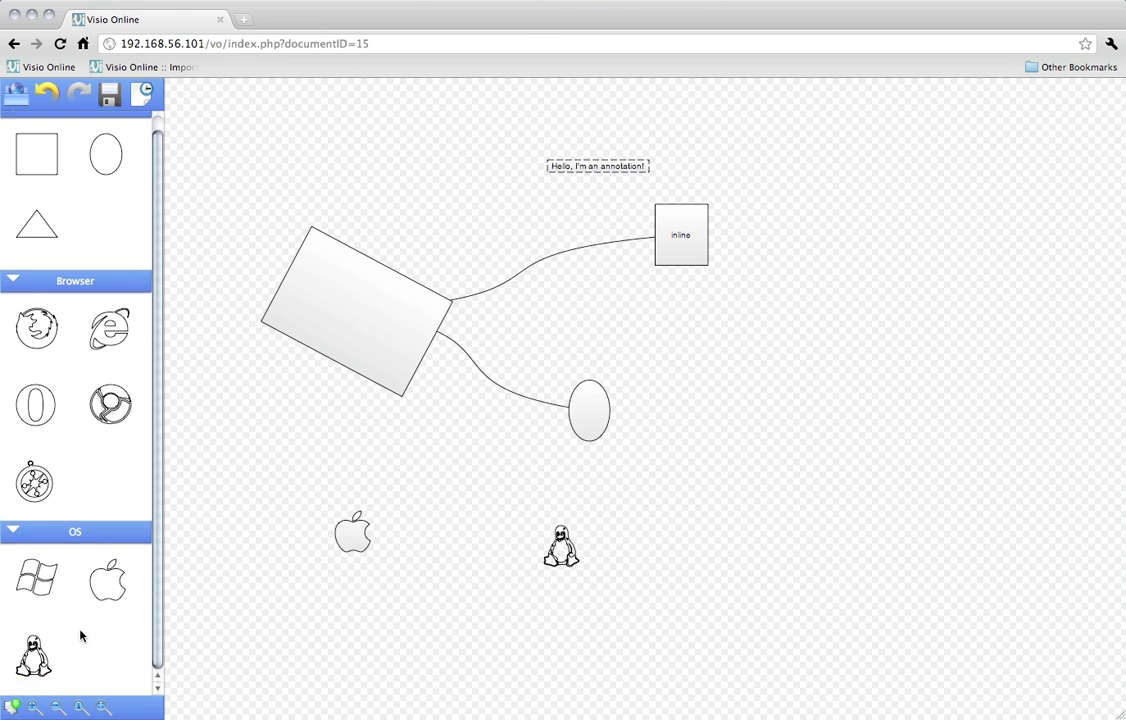
{"action": "left_click_drag", "start_coordinate": [37, 327], "coordinate": [253, 416]}
{"action": "left_click_drag", "start_coordinate": [110, 404], "coordinate": [364, 435]}
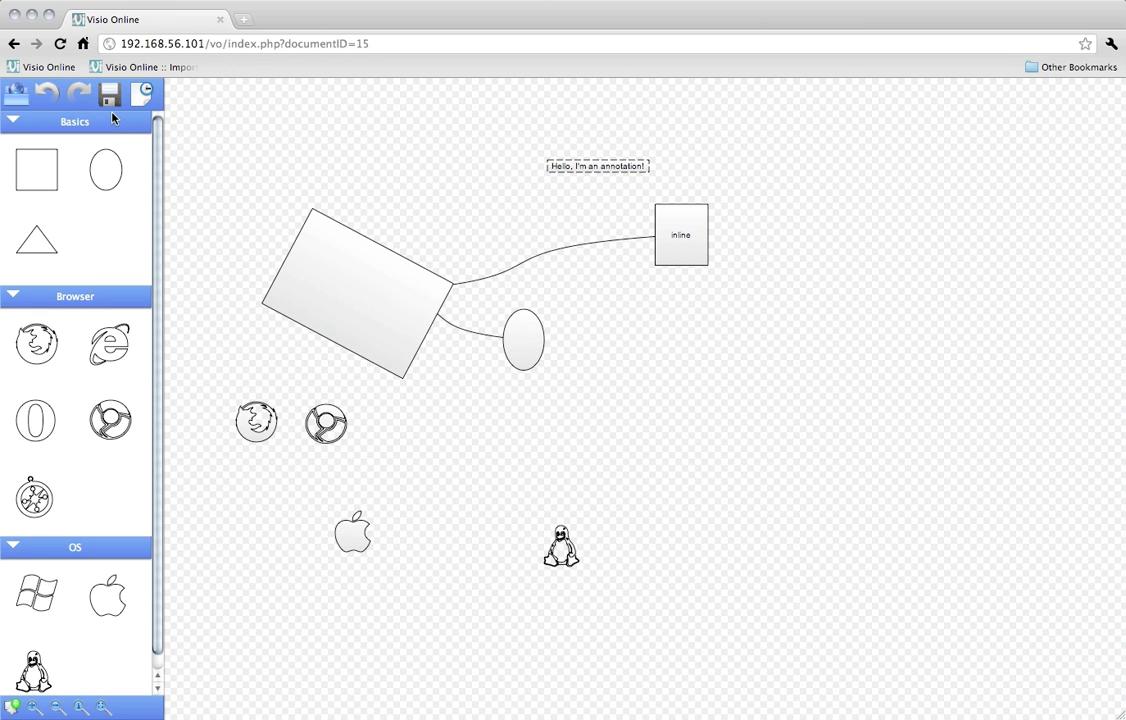
- Save the diagram, then delete the Firefox, Chrome and Apple icons
{"action": "left_click", "coordinate": [109, 100]}
{"action": "left_click_drag", "start_coordinate": [219, 392], "coordinate": [437, 578]}
{"action": "key", "text": "Delete"}
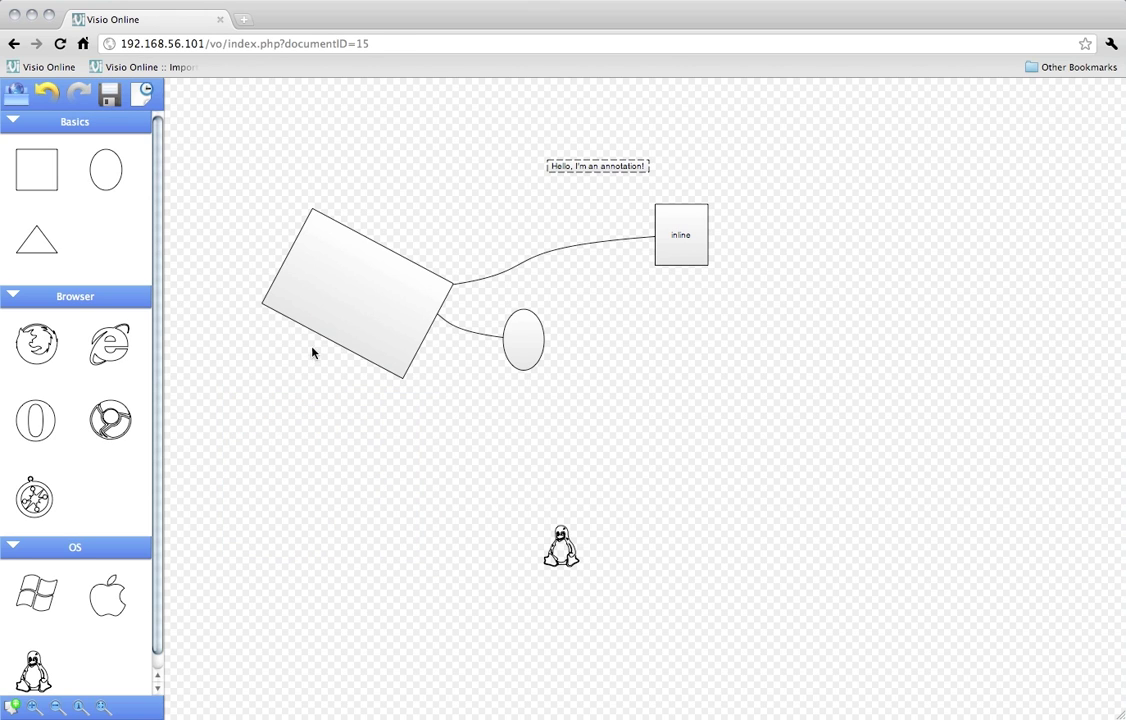
- Restore revision #3 so the deleted icons come back
{"action": "left_click", "coordinate": [143, 93]}
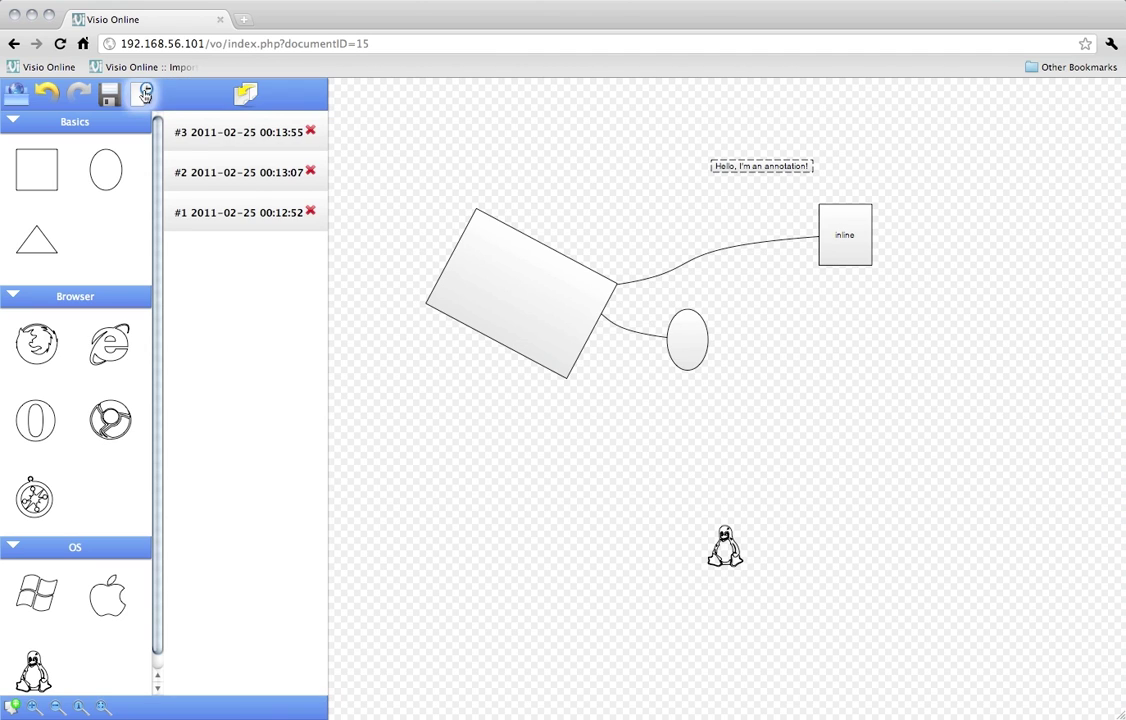
{"action": "left_click", "coordinate": [191, 130]}
{"action": "left_click", "coordinate": [244, 93]}
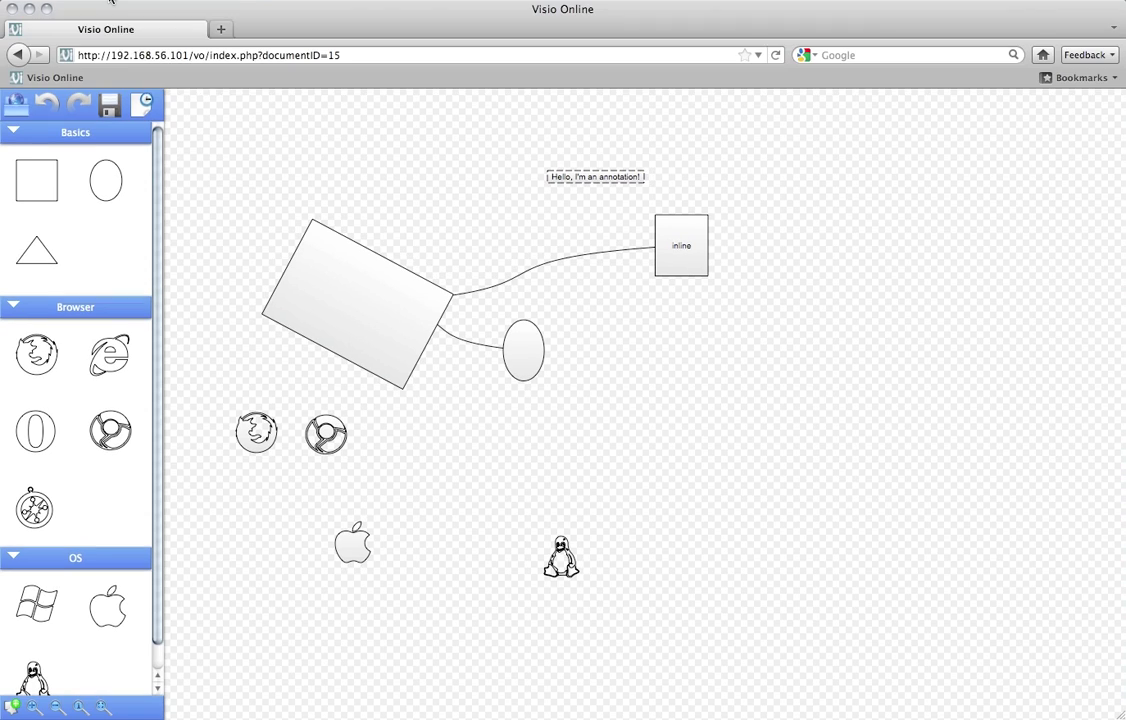
- Set Firefox to Work Offline and move the rectangle and inline box to the right
{"action": "left_click", "coordinate": [99, 4]}
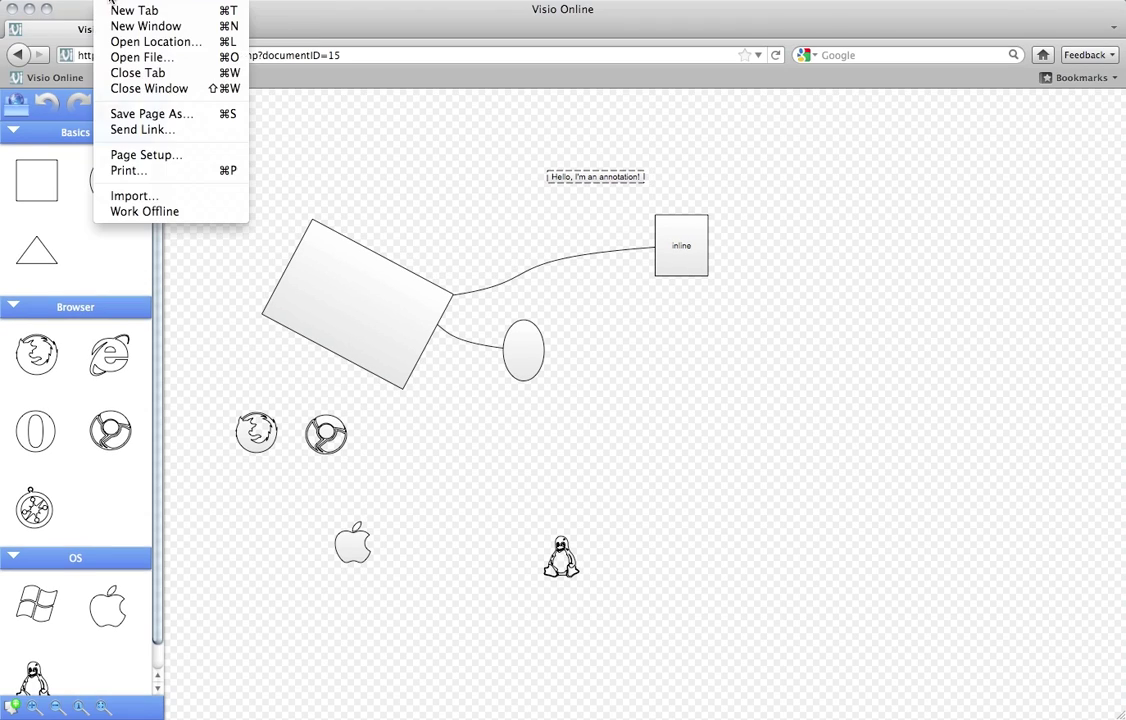
{"action": "left_click", "coordinate": [143, 212]}
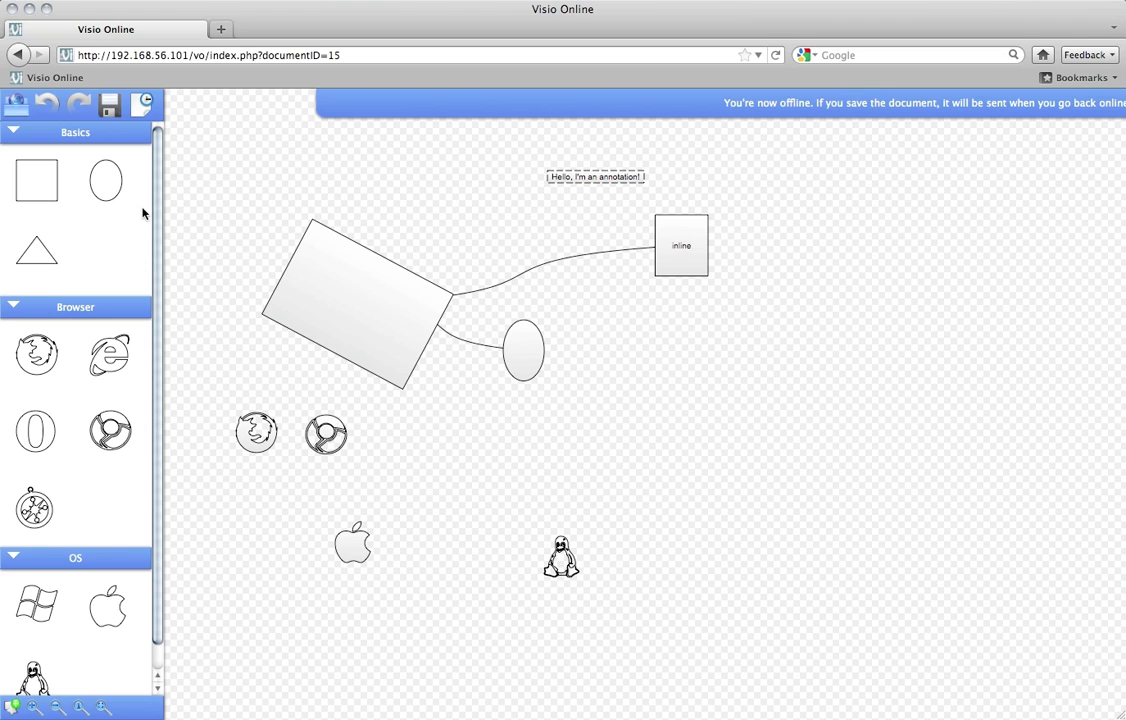
{"action": "left_click_drag", "start_coordinate": [359, 312], "coordinate": [716, 405]}
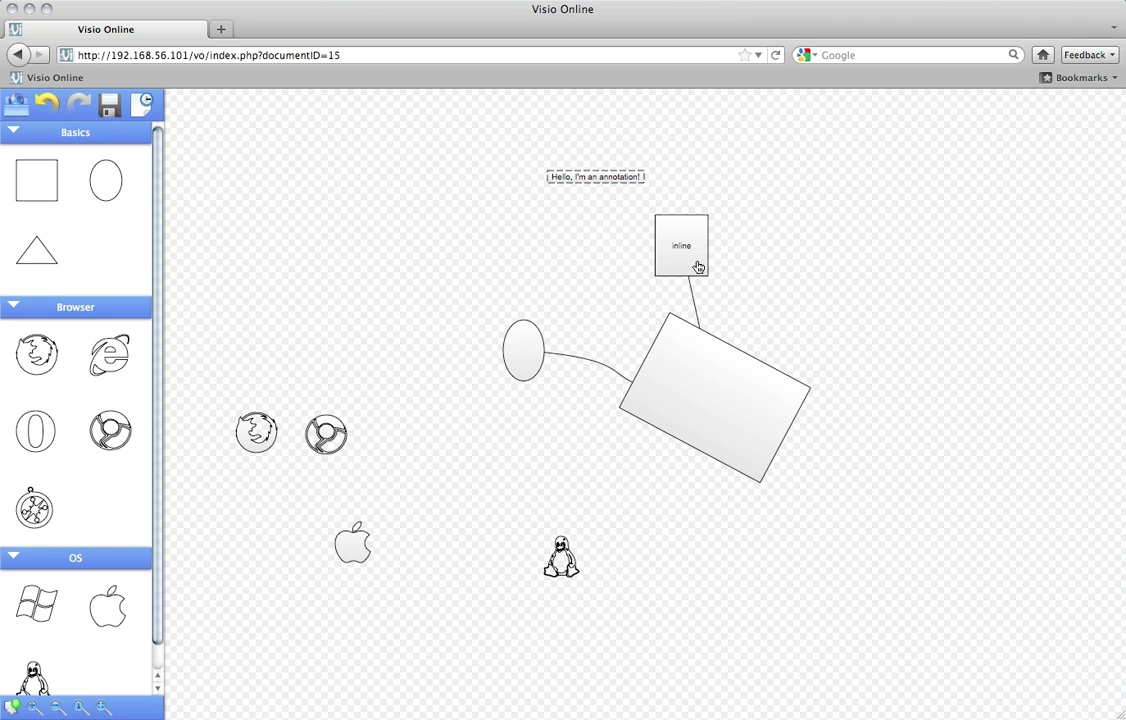
{"action": "left_click_drag", "start_coordinate": [688, 248], "coordinate": [831, 236]}
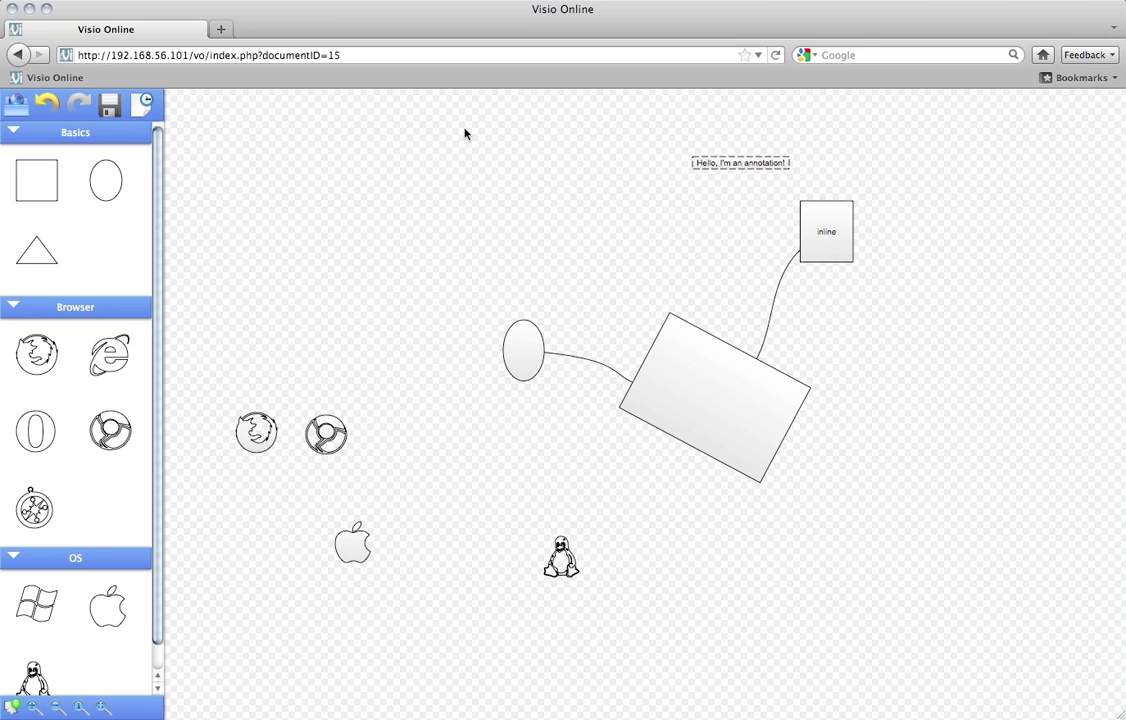
- Delete the ellipse, rectangle, inline box and annotation, line Apple and penguin beside Chrome, and save
{"action": "left_click_drag", "start_coordinate": [464, 133], "coordinate": [930, 486]}
{"action": "key", "text": "Delete"}
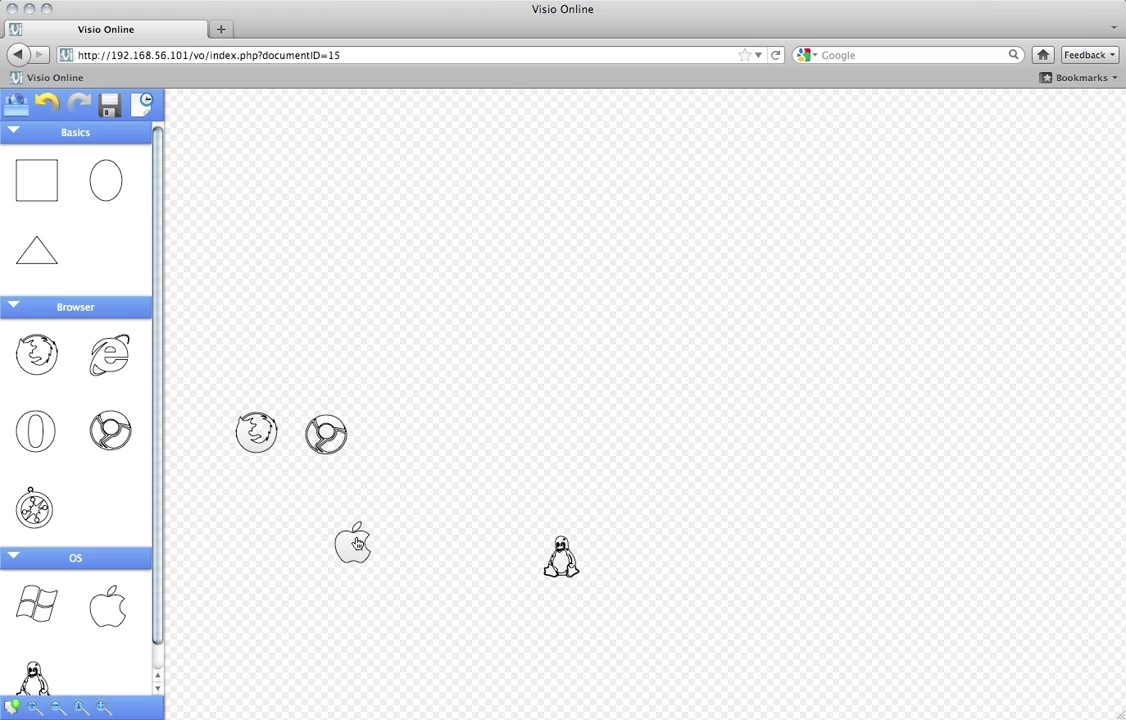
{"action": "left_click_drag", "start_coordinate": [355, 543], "coordinate": [406, 437]}
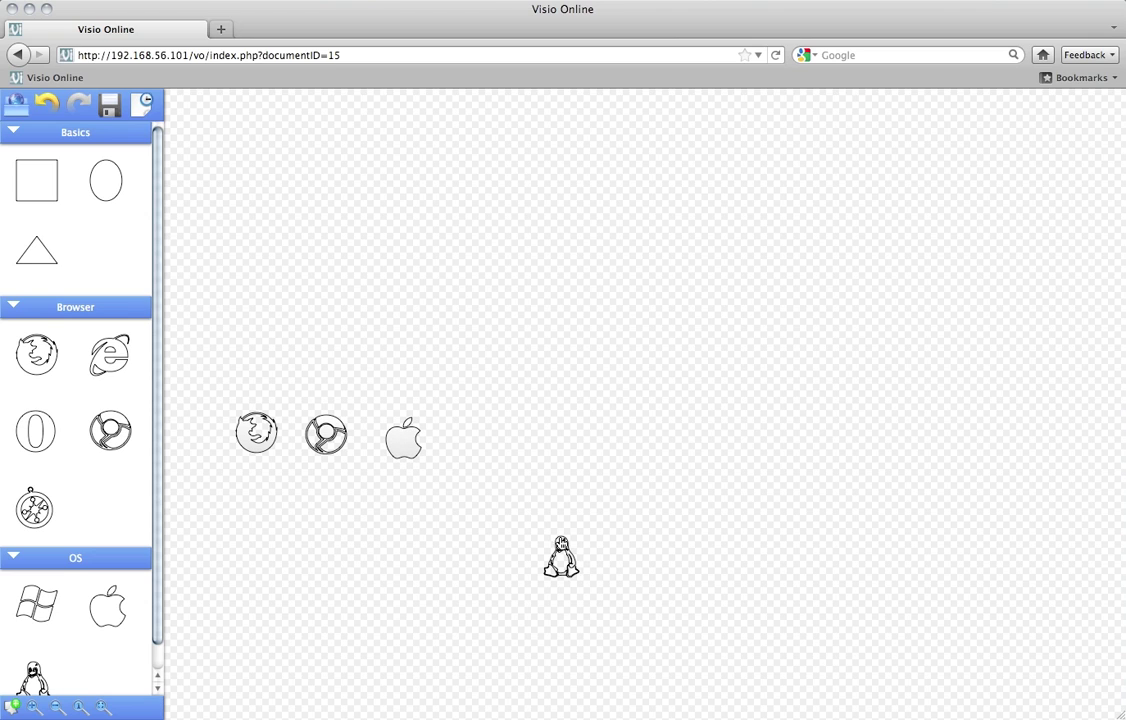
{"action": "left_click_drag", "start_coordinate": [561, 545], "coordinate": [469, 430]}
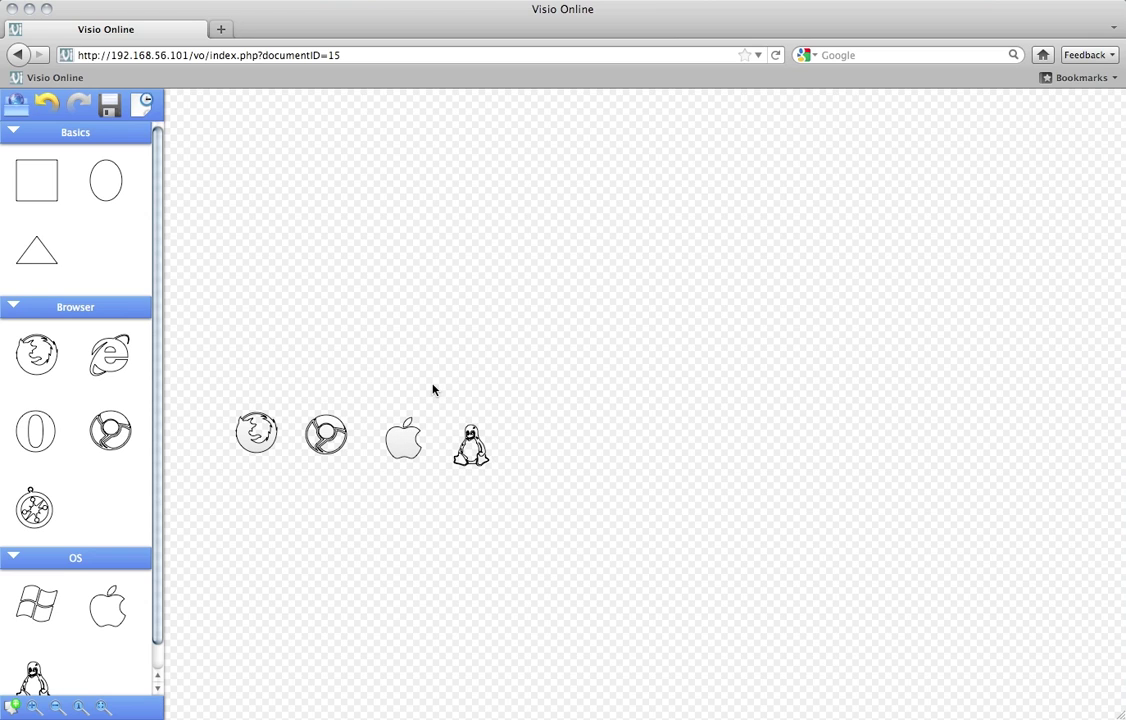
{"action": "left_click", "coordinate": [111, 118]}
- Reload in Chrome while offline, turn off Firefox's Work Offline, then reload the diagram in Chrome
{"action": "left_click", "coordinate": [1122, 156]}
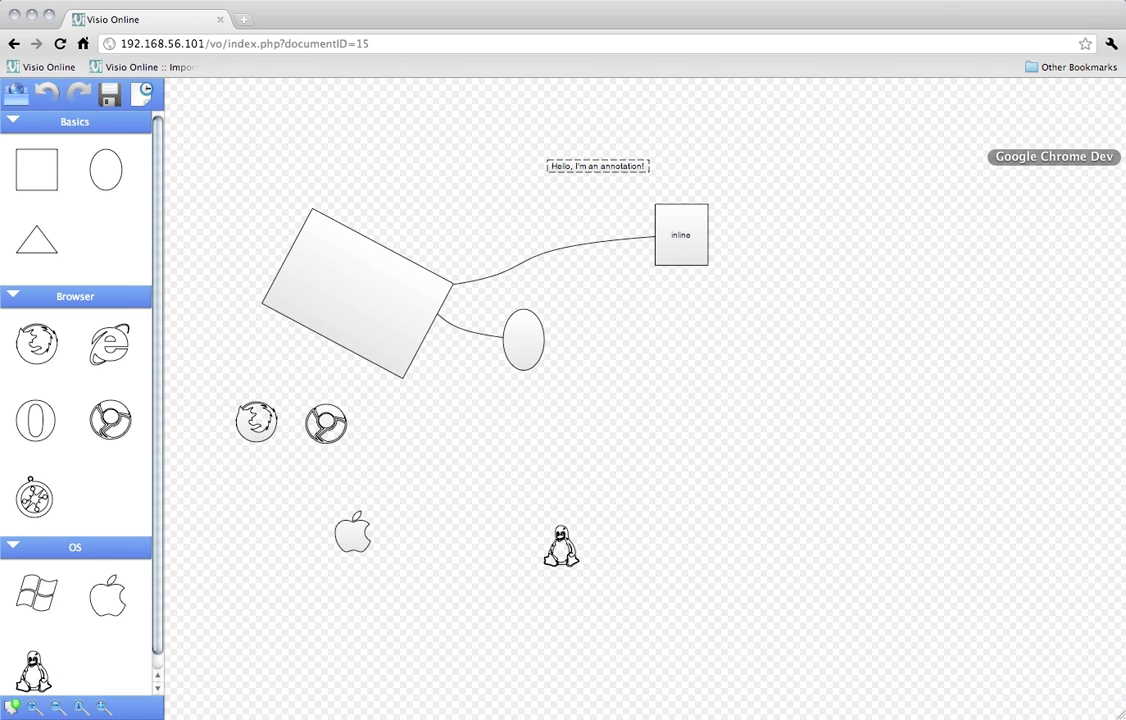
{"action": "key", "text": "super+r"}
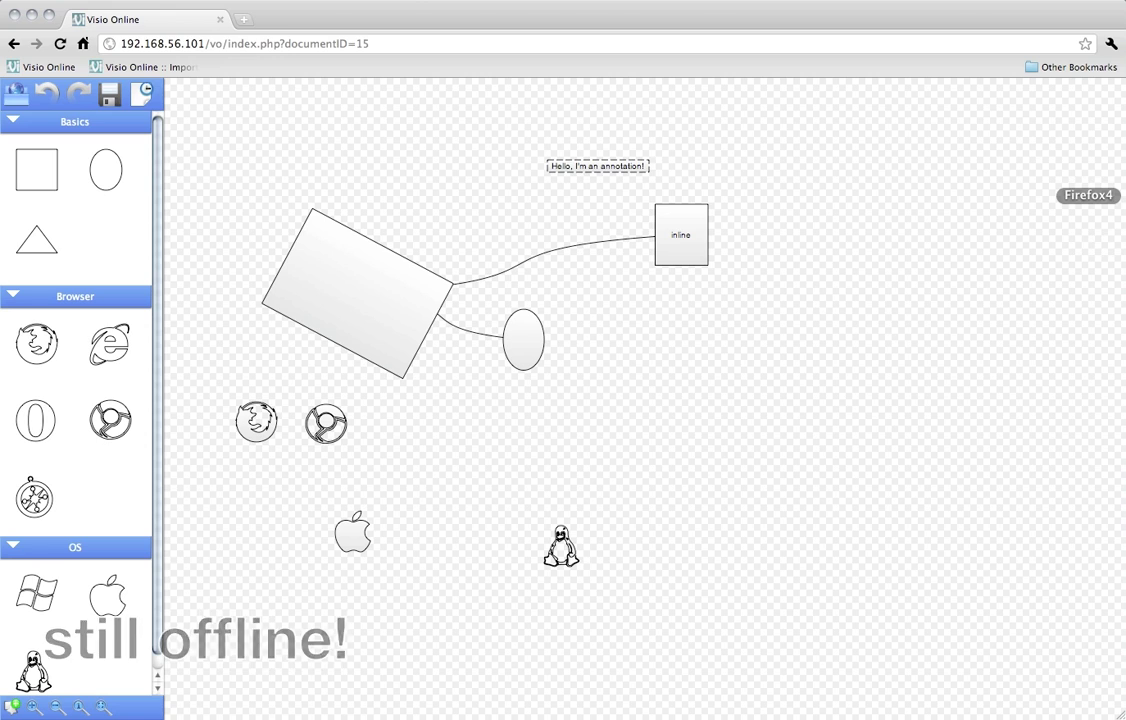
{"action": "left_click", "coordinate": [1122, 195]}
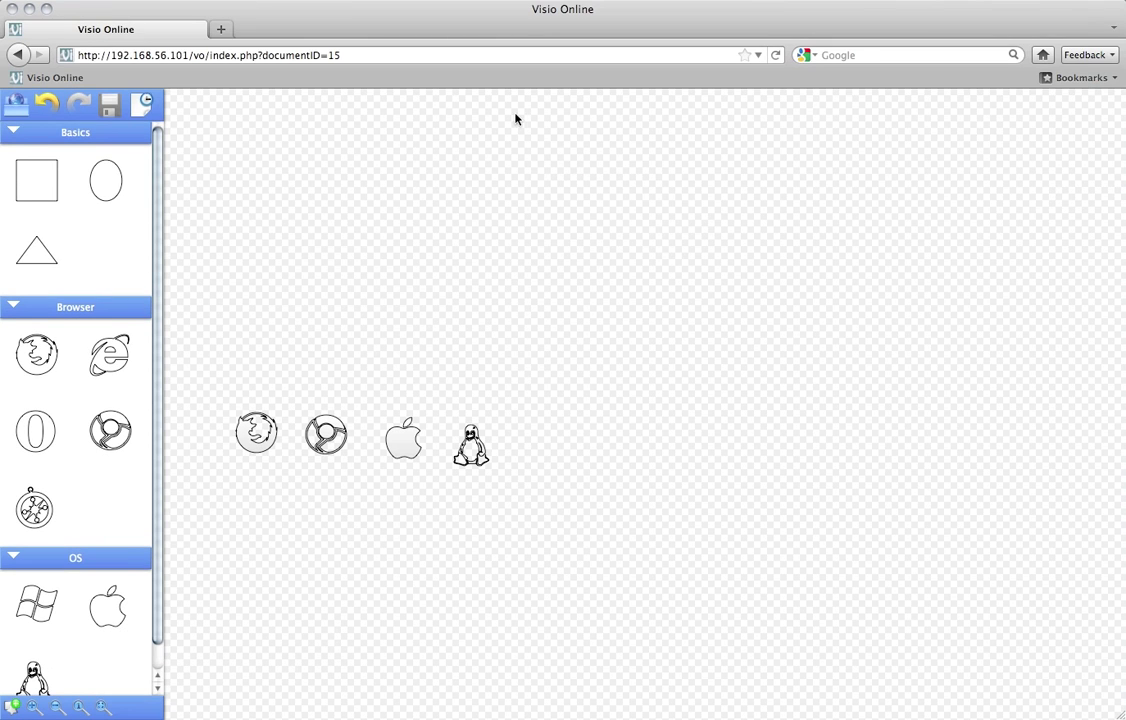
{"action": "left_click", "coordinate": [119, 3]}
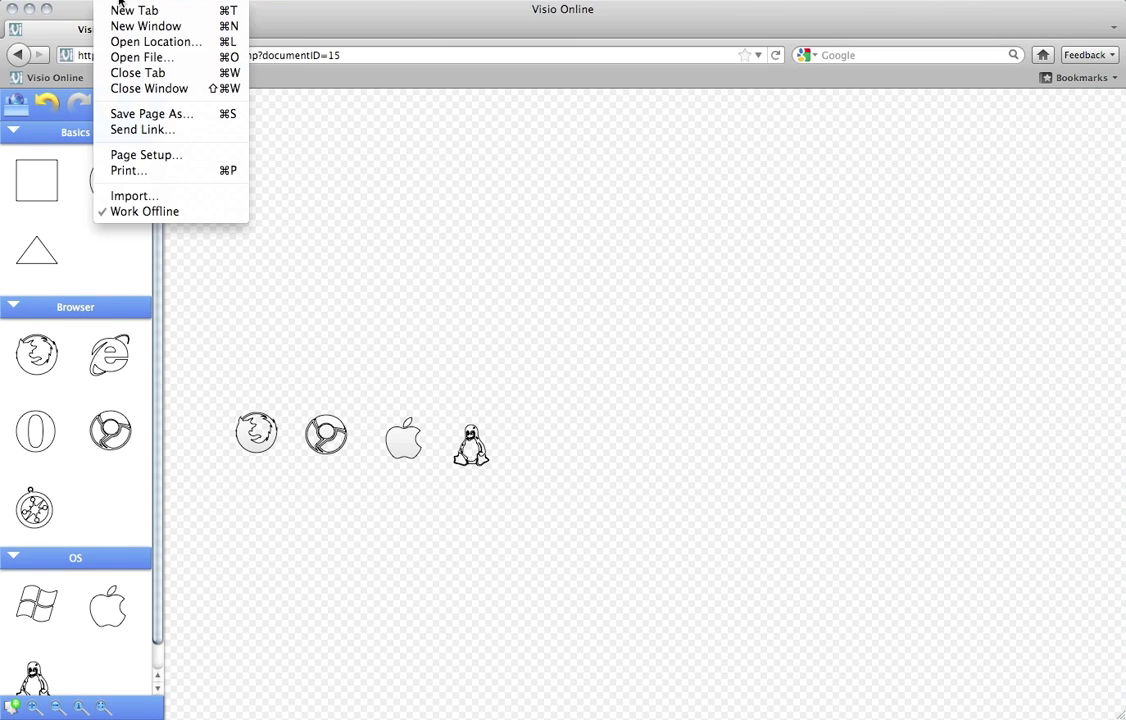
{"action": "left_click", "coordinate": [141, 214]}
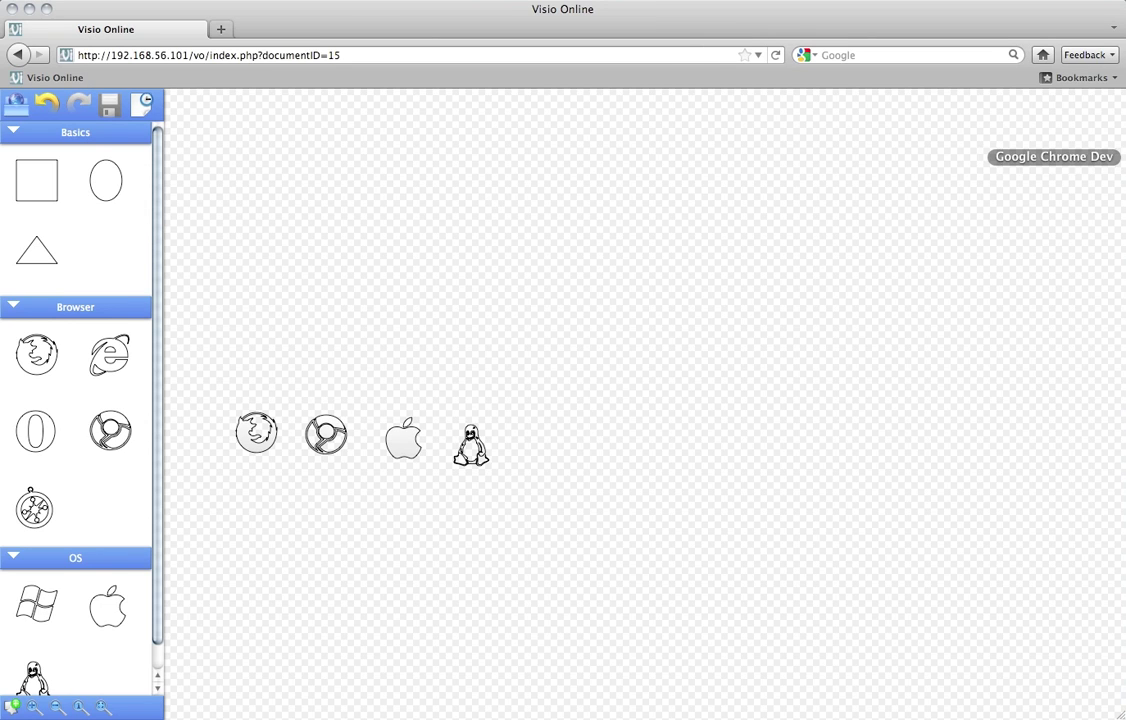
{"action": "left_click", "coordinate": [1092, 167]}
{"action": "key", "text": "super+r"}
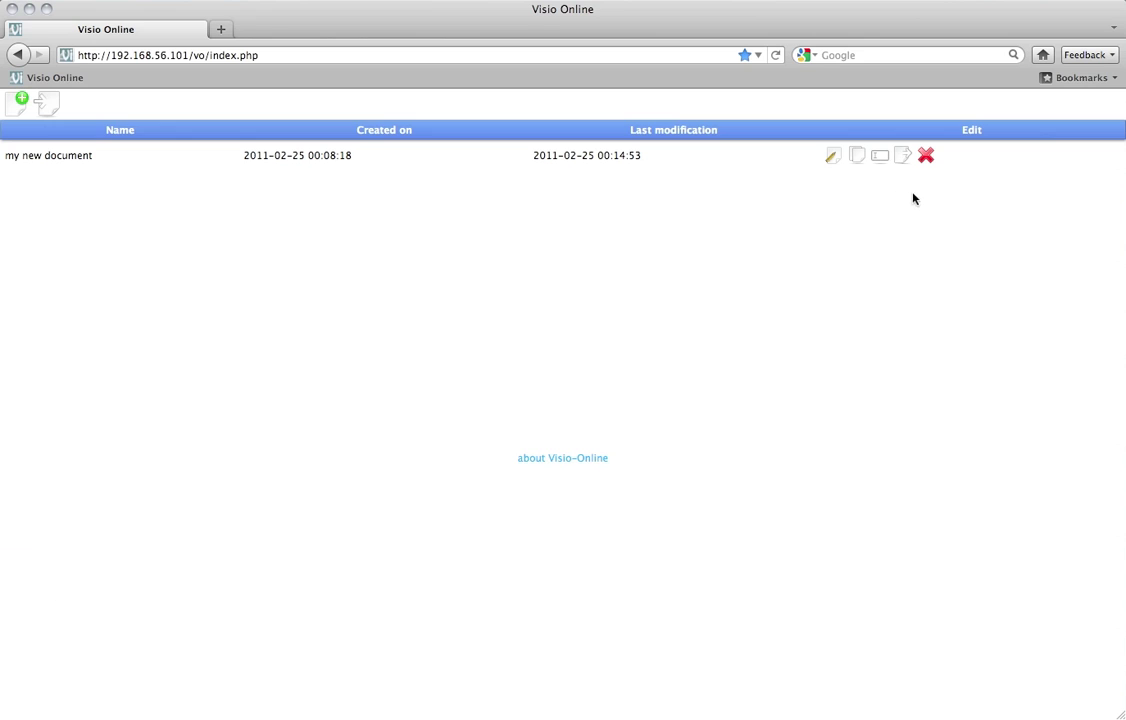
- Export my new document to a file and delete it from the document list
{"action": "left_click", "coordinate": [903, 158]}
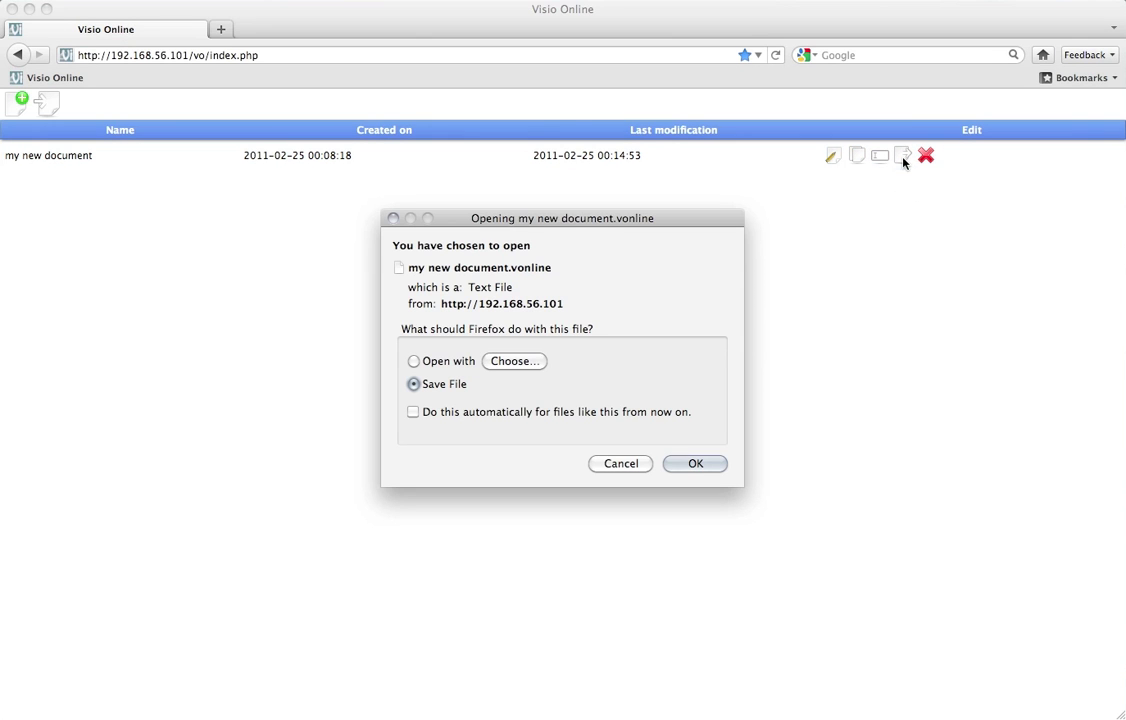
{"action": "left_click", "coordinate": [697, 463]}
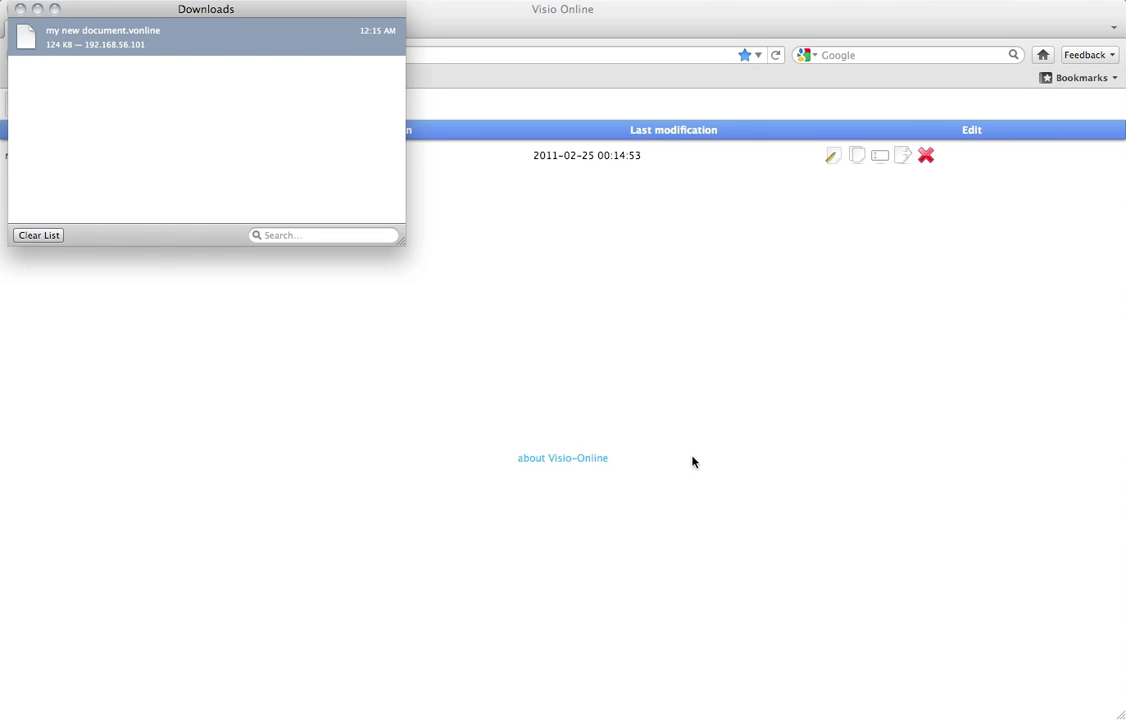
{"action": "left_click", "coordinate": [106, 299]}
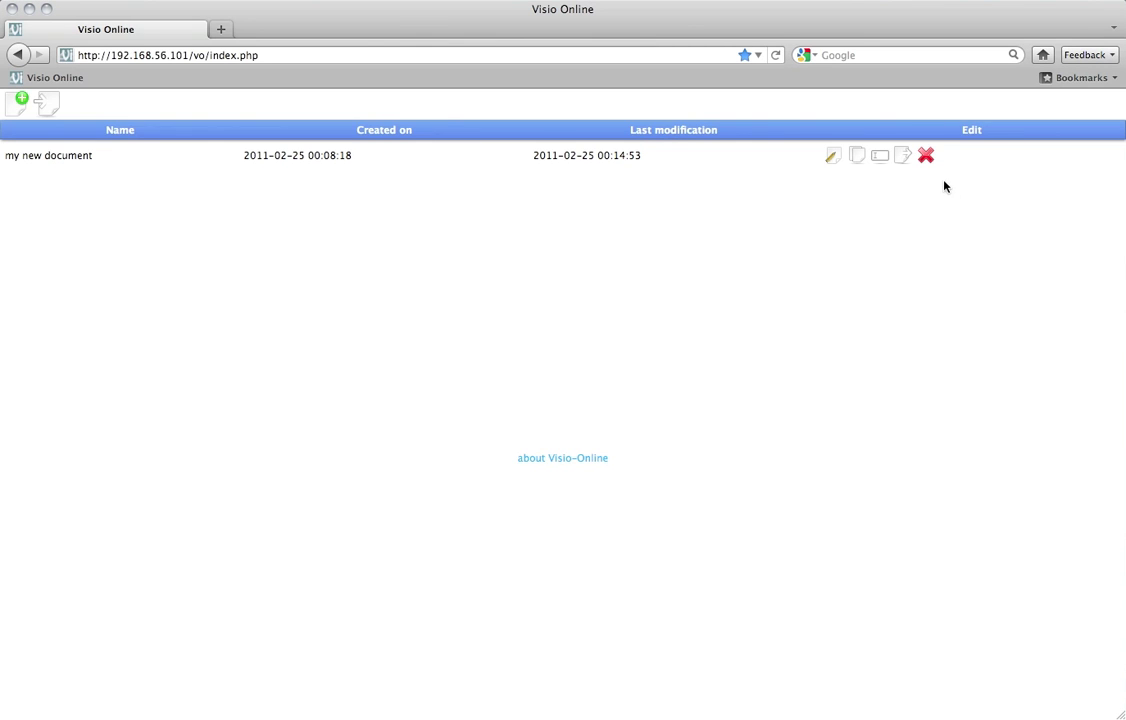
{"action": "left_click", "coordinate": [926, 157]}
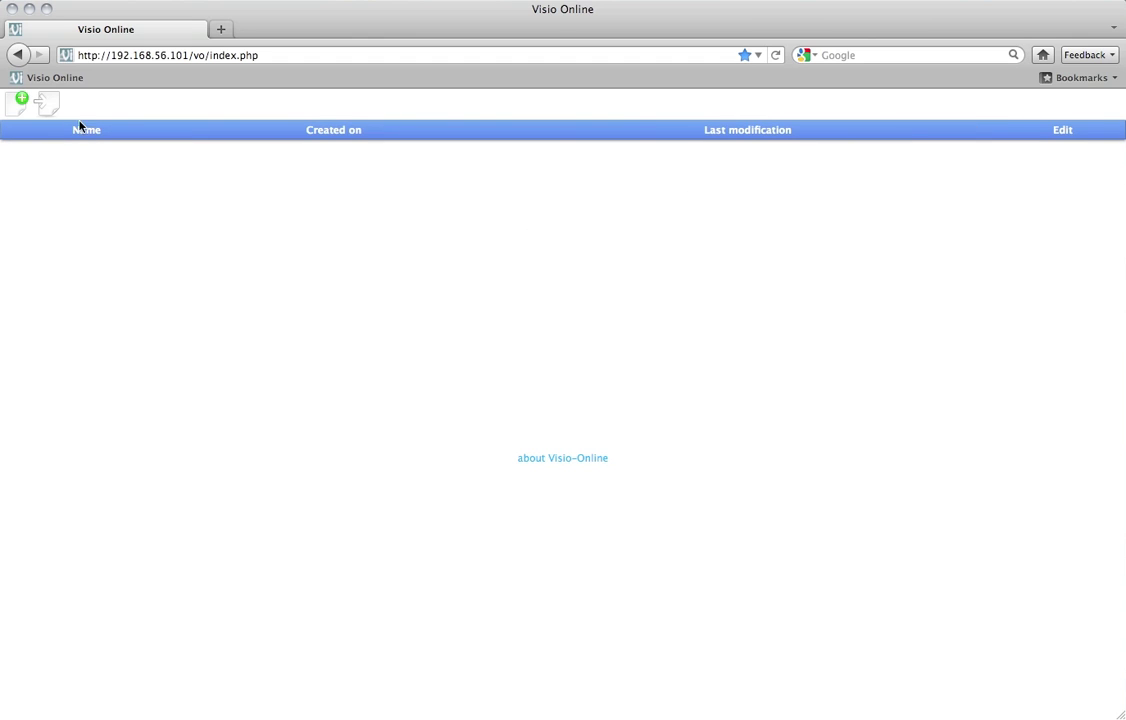
- Upload the exported my new document file and open the re-imported diagram
{"action": "left_click", "coordinate": [50, 104]}
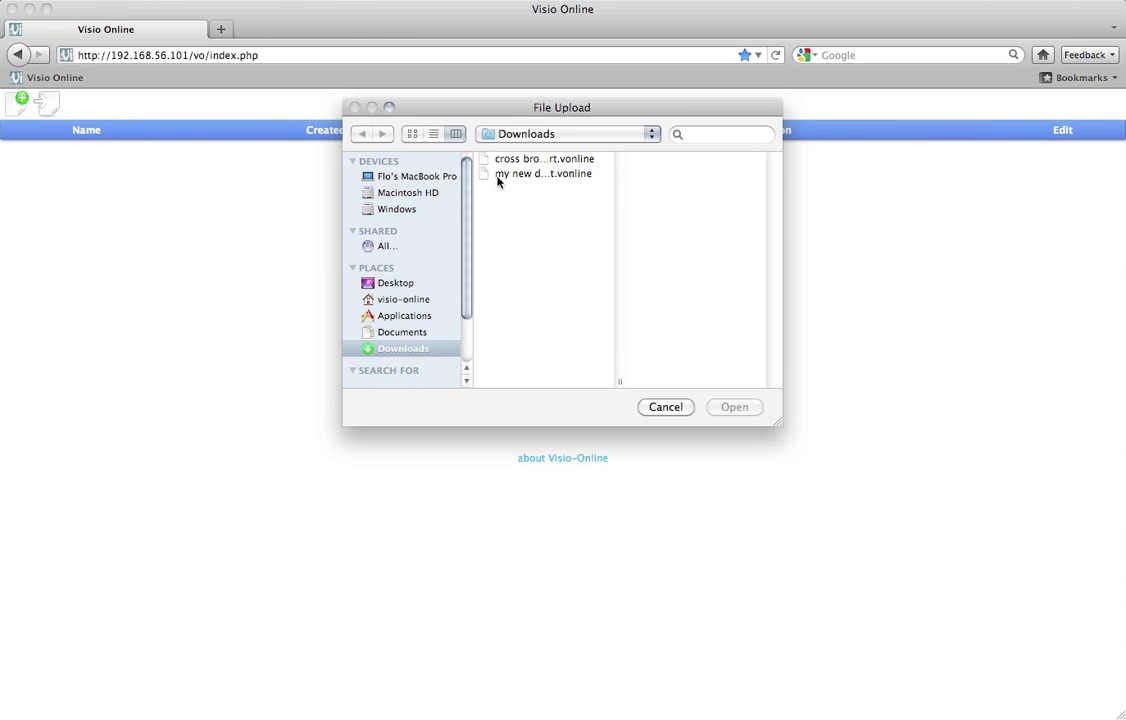
{"action": "left_click", "coordinate": [500, 175]}
{"action": "left_click", "coordinate": [734, 406]}
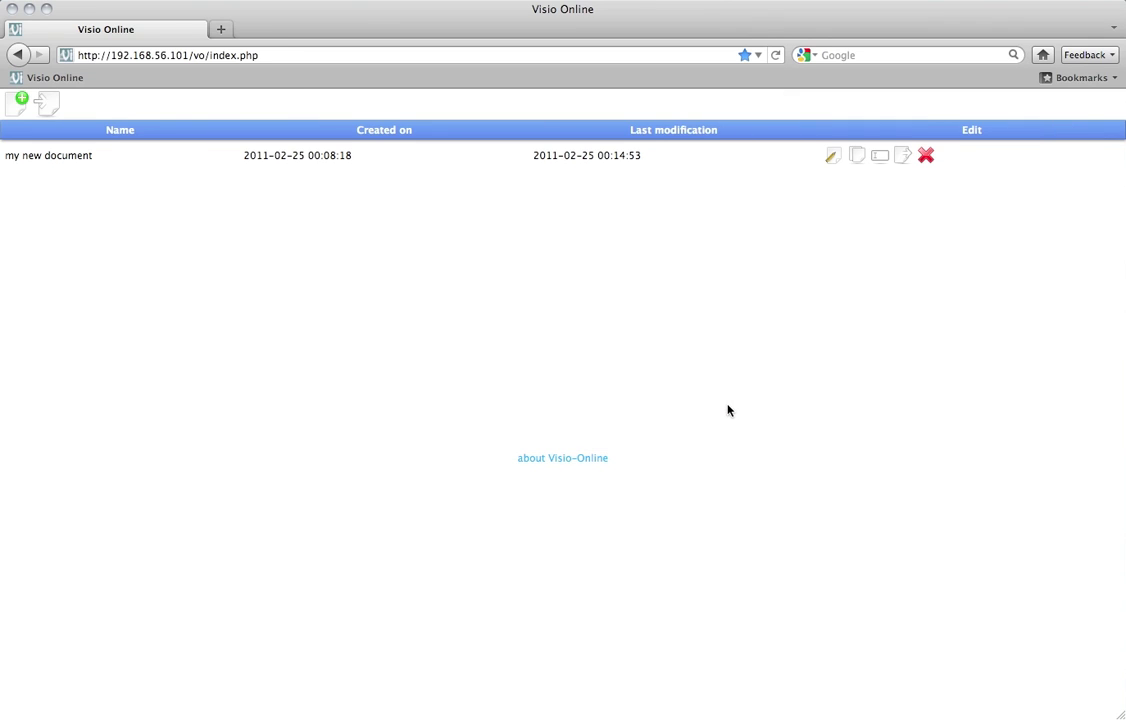
{"action": "left_click", "coordinate": [101, 161]}
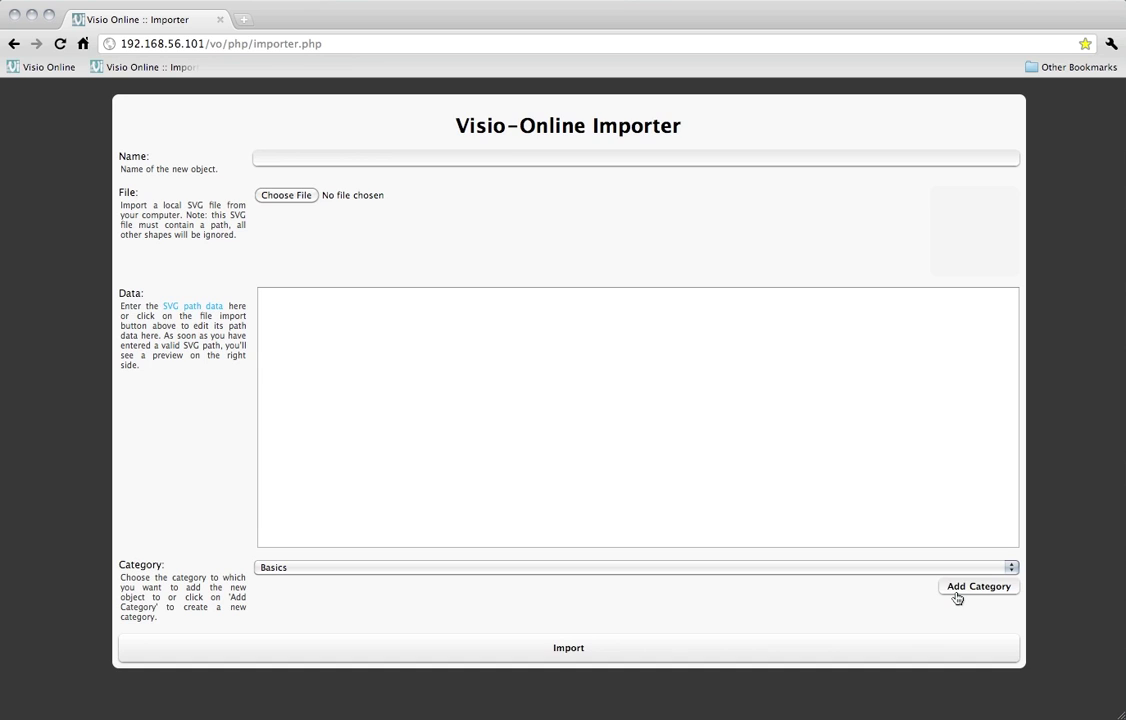
- Add the category 'My new Category' in the importer and open the Category dropdown to pick it
{"action": "left_click", "coordinate": [957, 587]}
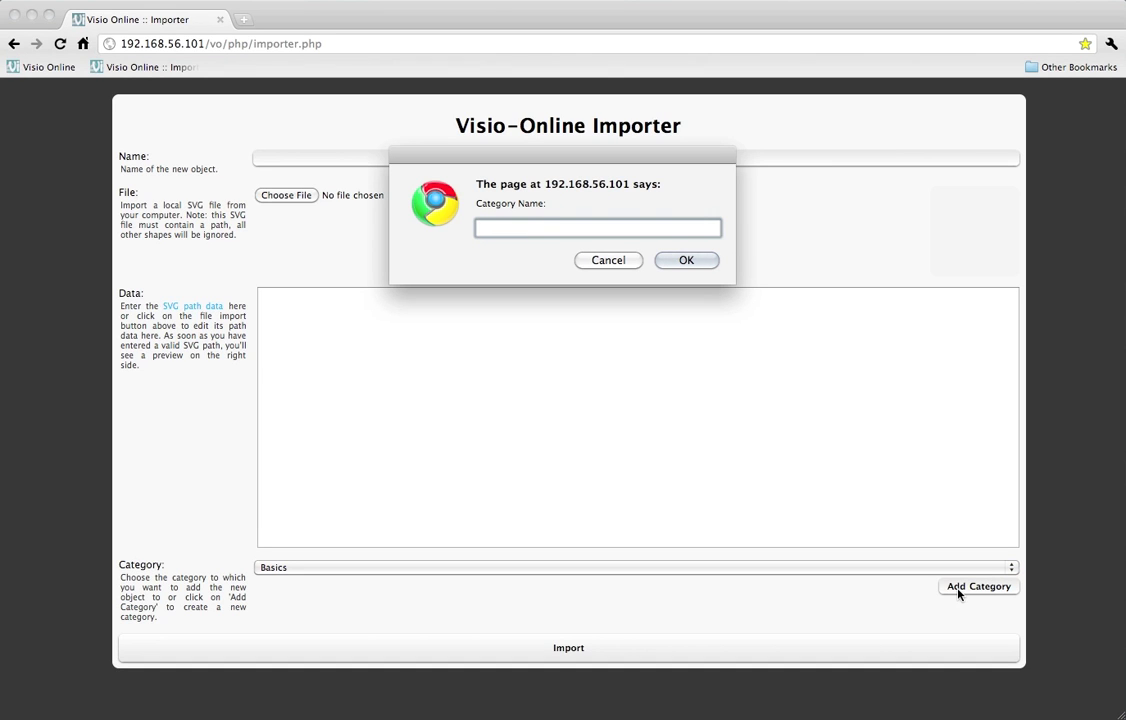
{"action": "type", "text": "My new Category"}
{"action": "key", "text": "Return"}
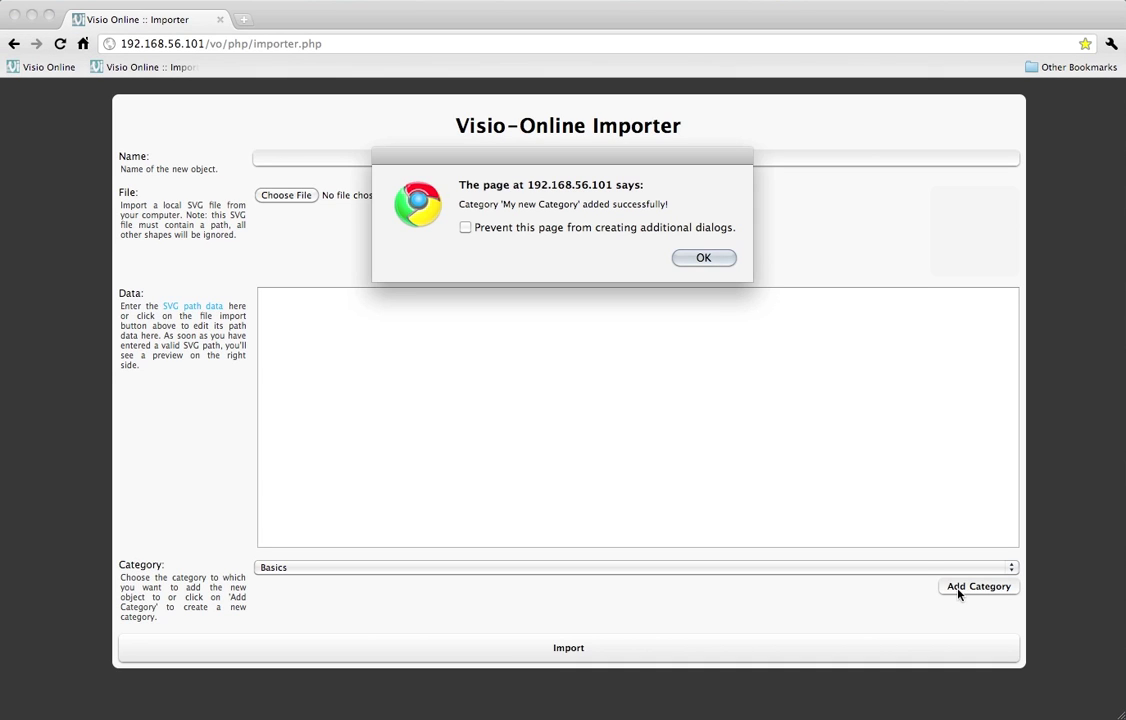
{"action": "left_click", "coordinate": [714, 257]}
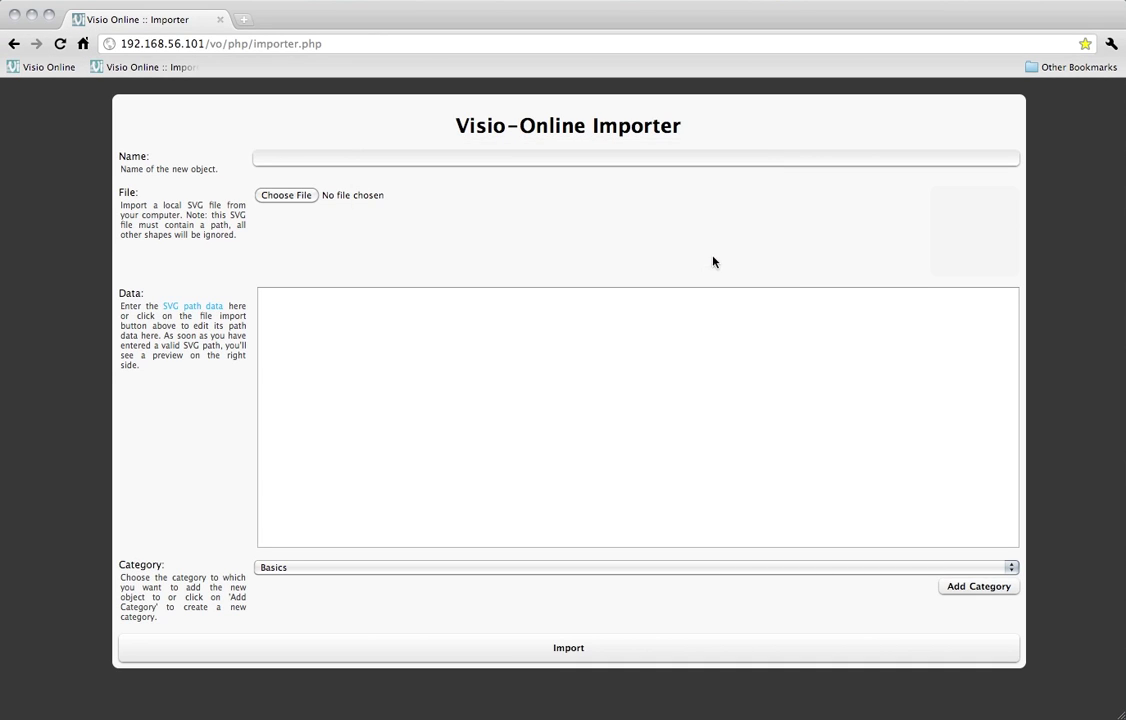
{"action": "left_click", "coordinate": [517, 566]}
- Name the new shape 'Smiley' in My new Category and load visio_online/smiley.svg
{"action": "left_click", "coordinate": [517, 608]}
{"action": "left_click", "coordinate": [413, 160]}
{"action": "type", "text": "Smiley"}
{"action": "left_click", "coordinate": [311, 199]}
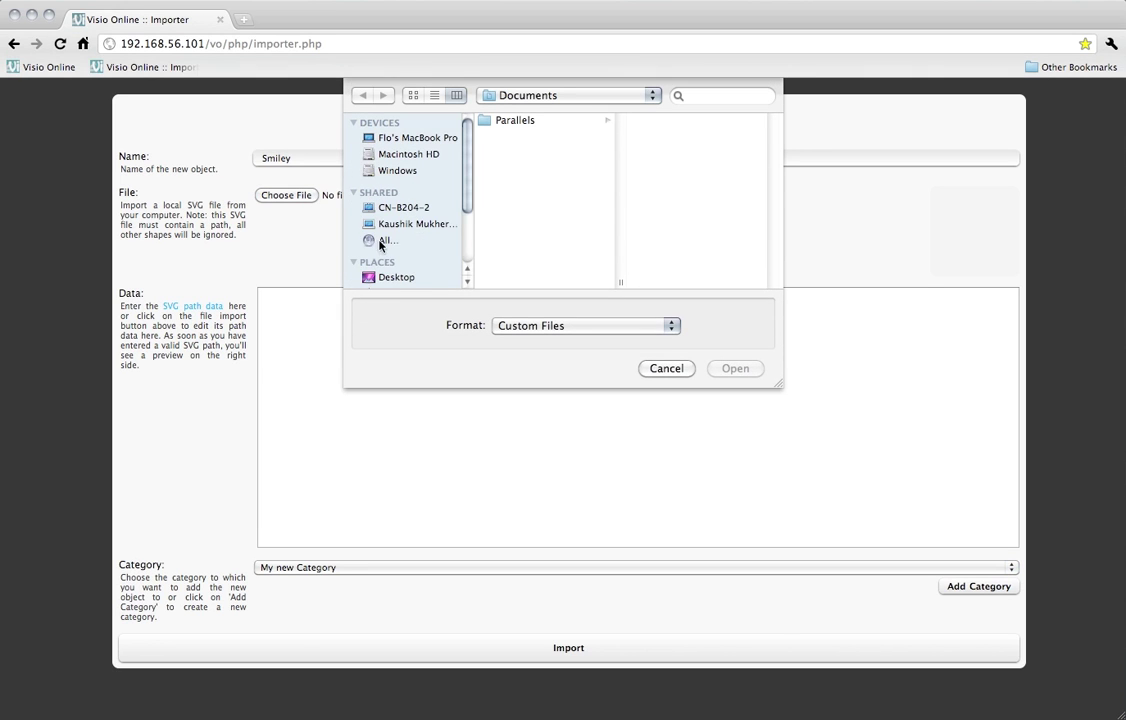
{"action": "scroll", "coordinate": [380, 245], "scroll_direction": "down", "scroll_amount": 5}
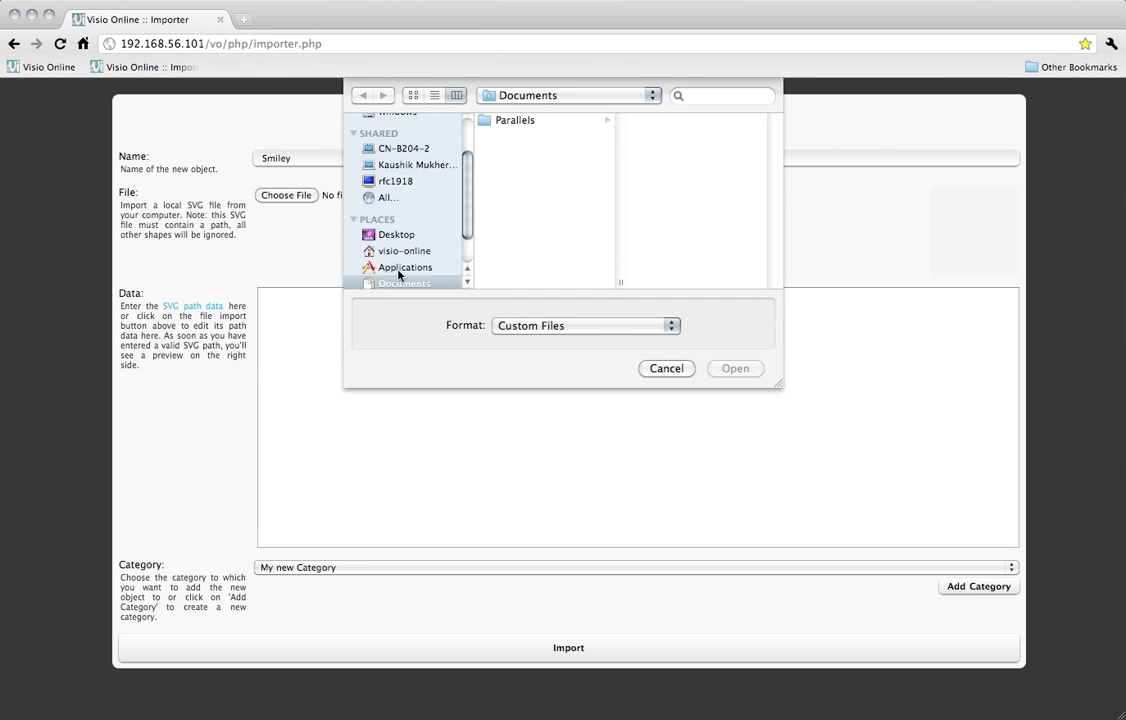
{"action": "left_click", "coordinate": [405, 243]}
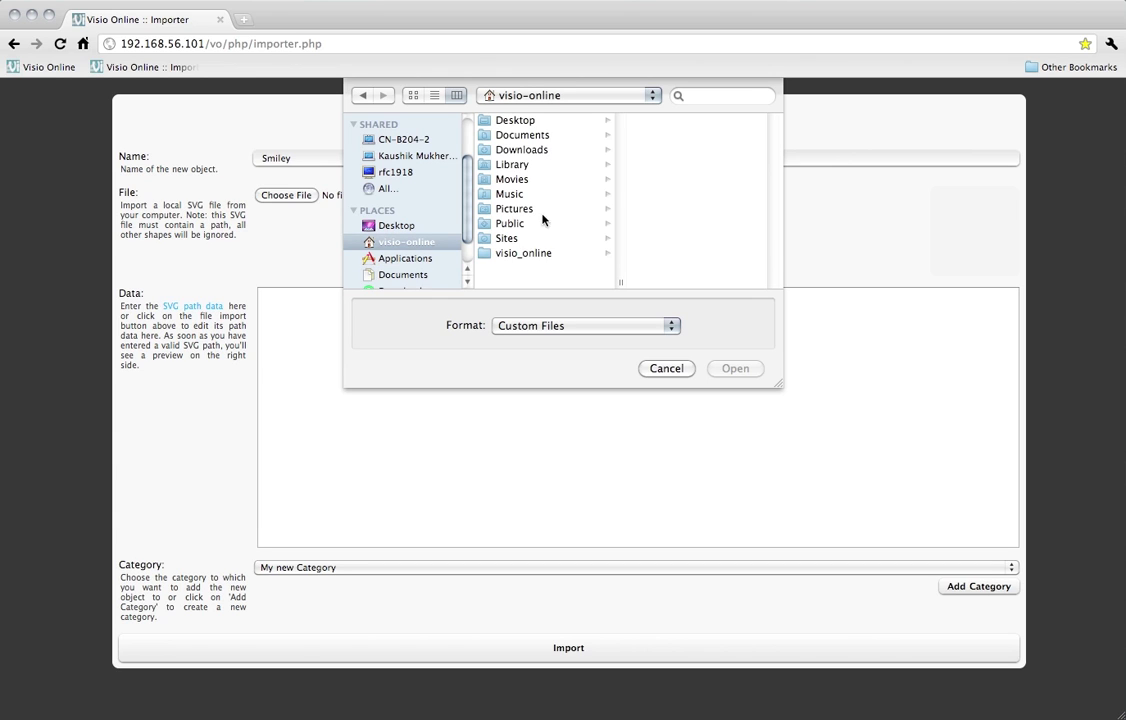
{"action": "left_click", "coordinate": [545, 254]}
{"action": "left_click", "coordinate": [670, 135]}
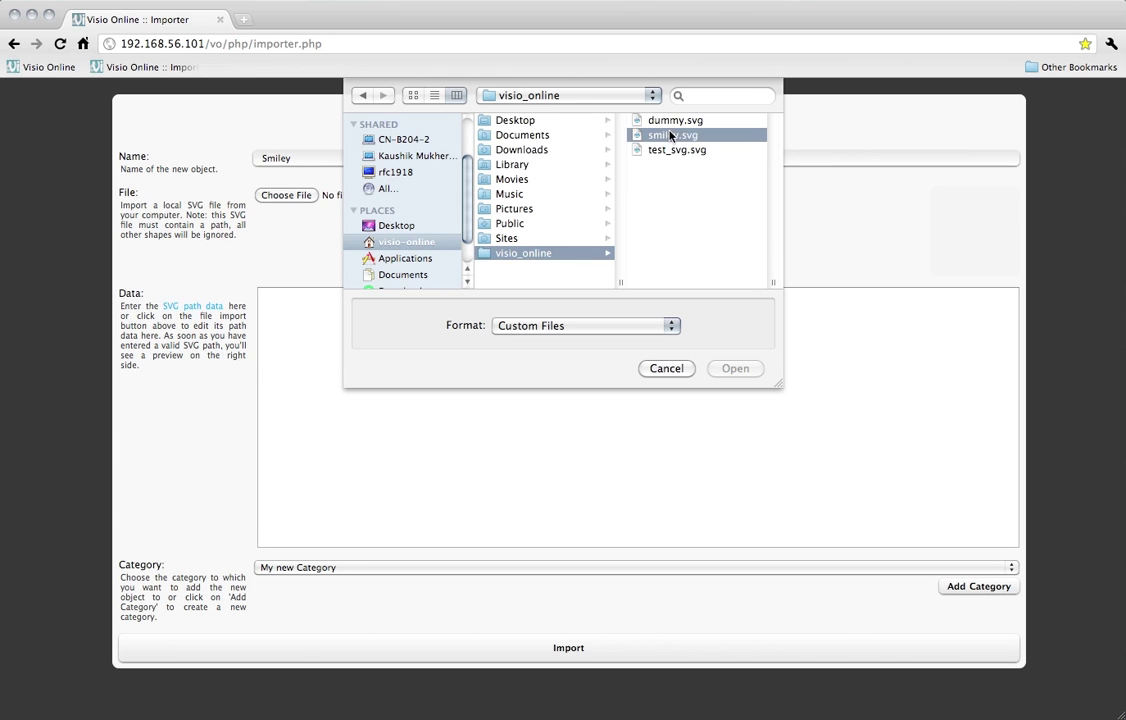
{"action": "left_click", "coordinate": [735, 369]}
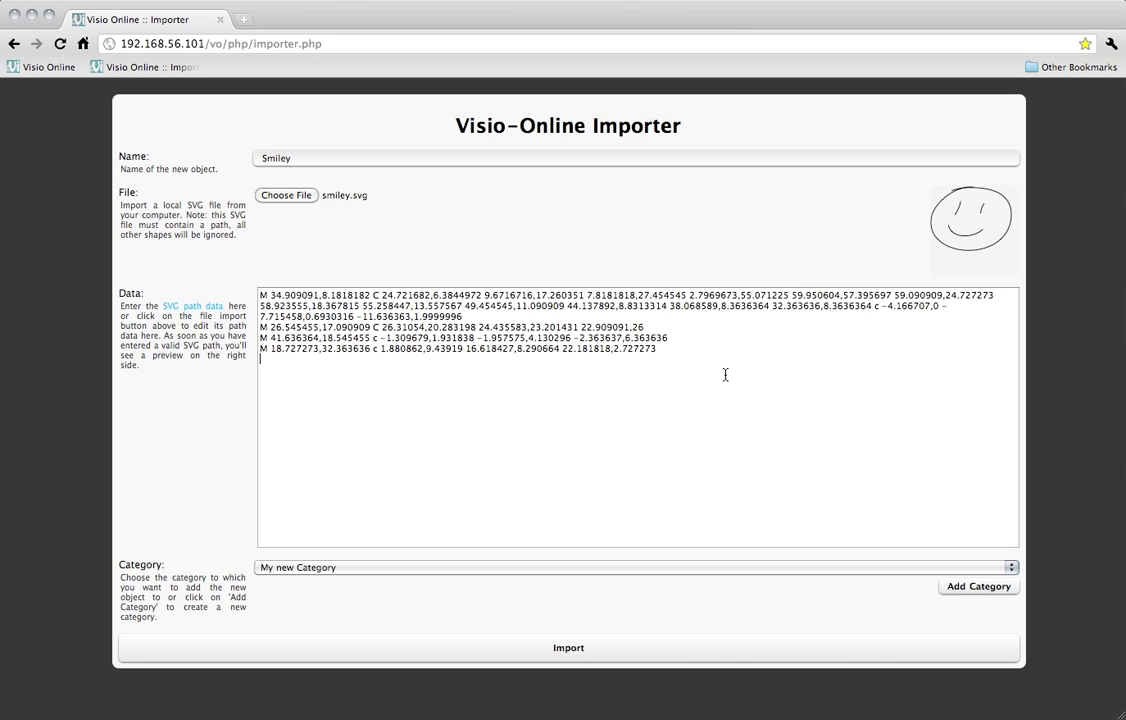
- Add then delete a test path line 'M 0,0 10,10 20,10 30,0' and import the shape
{"action": "left_click", "coordinate": [725, 374]}
{"action": "key", "text": "Return"}
{"action": "type", "text": "M 0,0"}
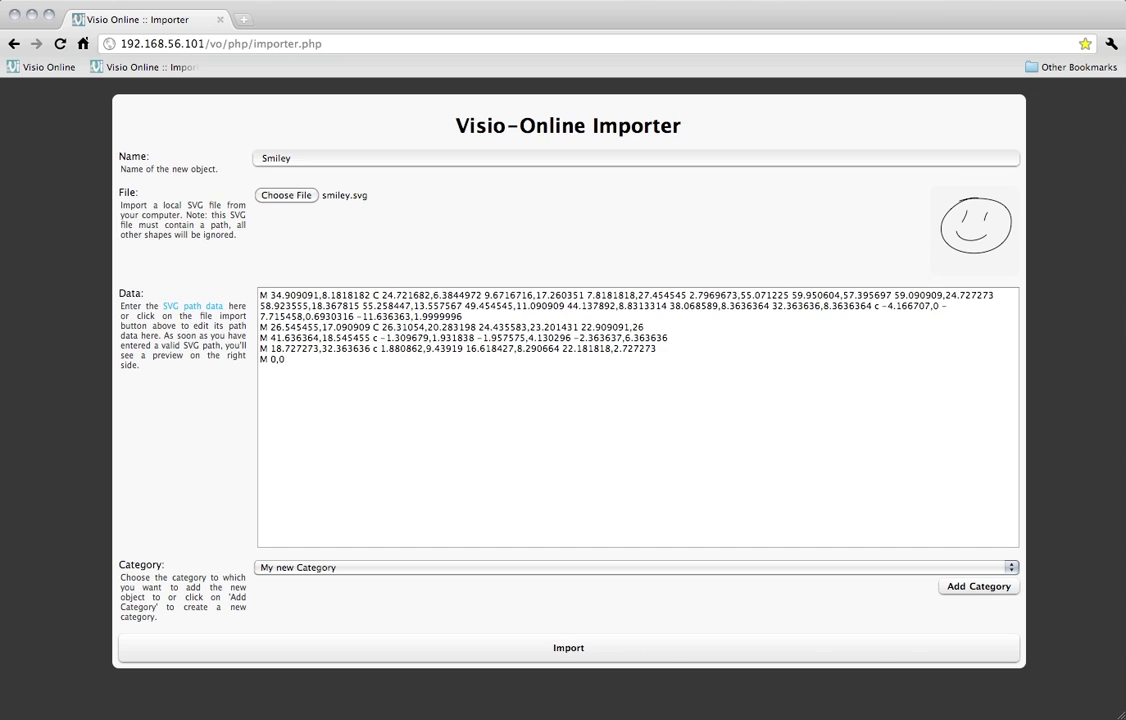
{"action": "type", "text": " 10,10 20,10 30,0"}
{"action": "left_click_drag", "start_coordinate": [367, 359], "coordinate": [265, 362]}
{"action": "key", "text": "BackSpace"}
{"action": "key", "text": "BackSpace"}
{"action": "key", "text": "BackSpace"}
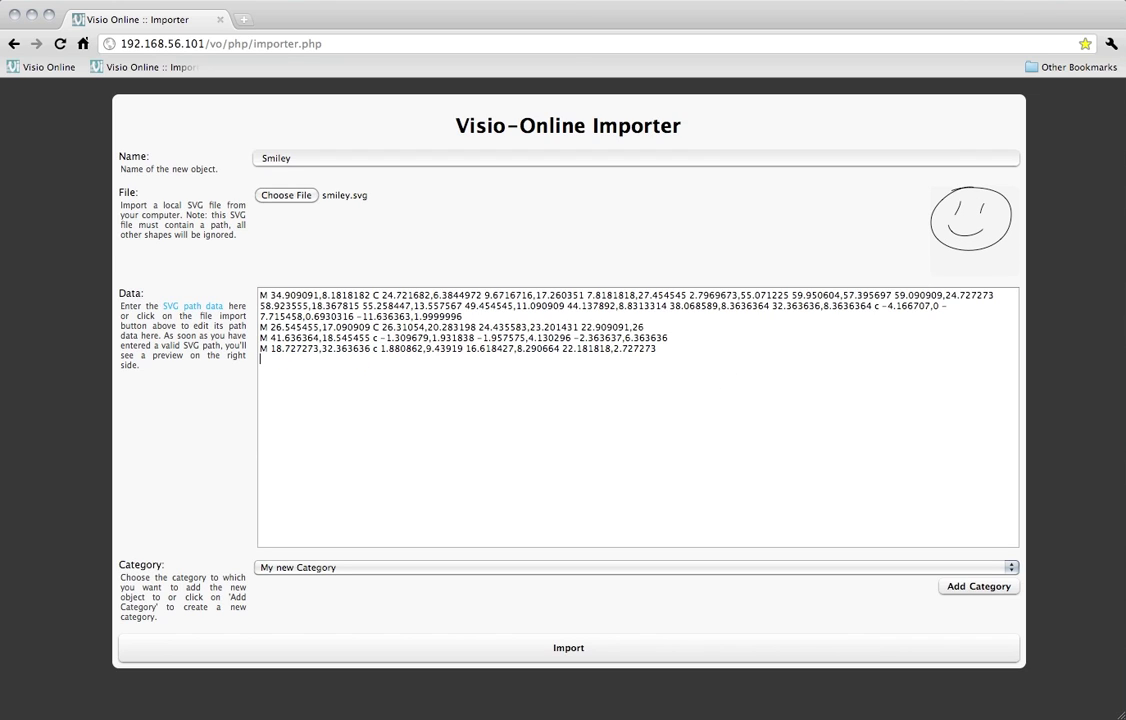
{"action": "left_click", "coordinate": [359, 648]}
- Dismiss the import confirmation and dock My new Category into the shape palette
{"action": "left_click", "coordinate": [686, 250]}
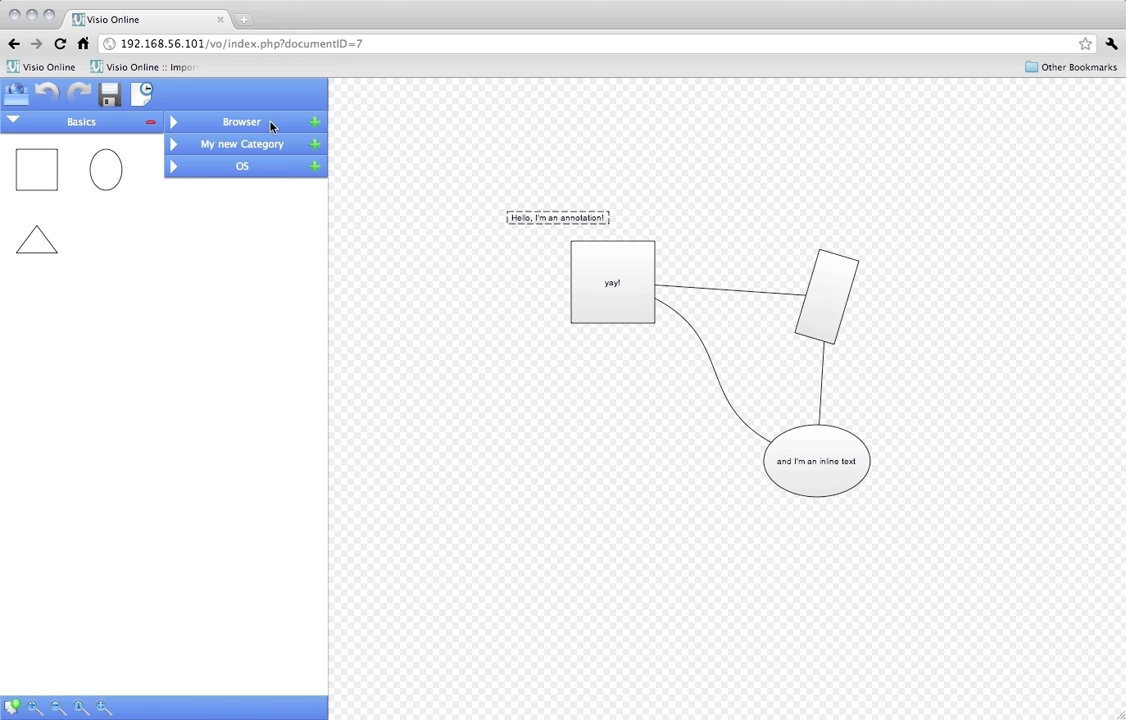
{"action": "left_click", "coordinate": [178, 151]}
{"action": "left_click", "coordinate": [314, 146]}
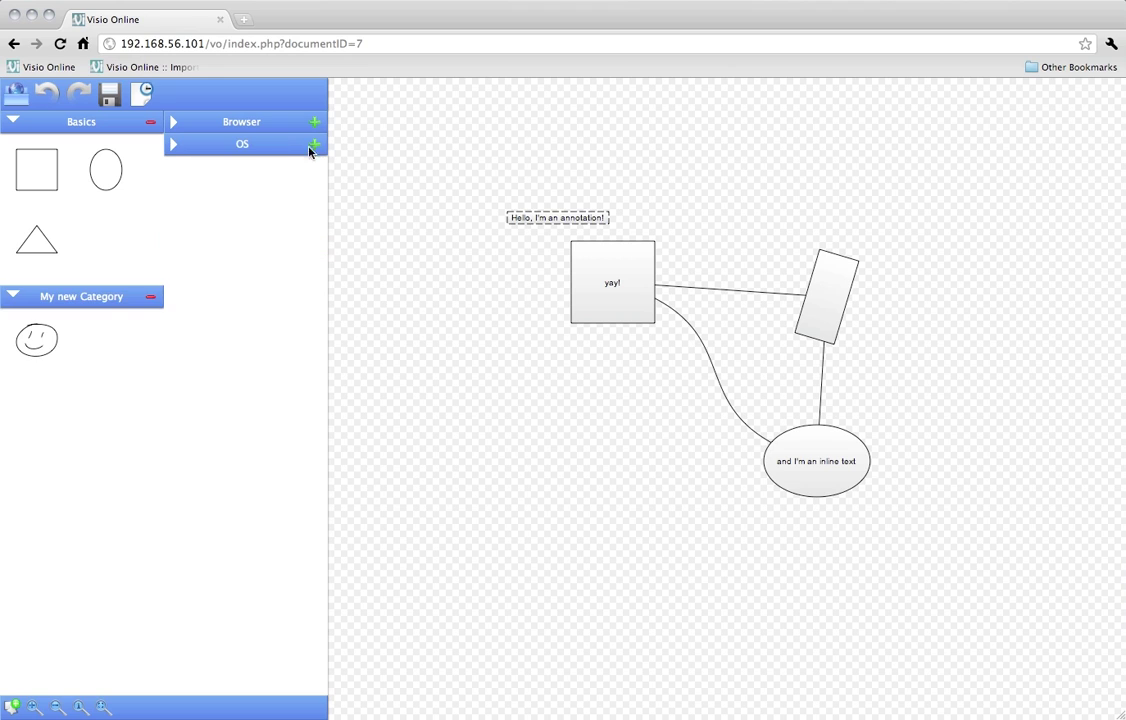
{"action": "left_click", "coordinate": [12, 707]}
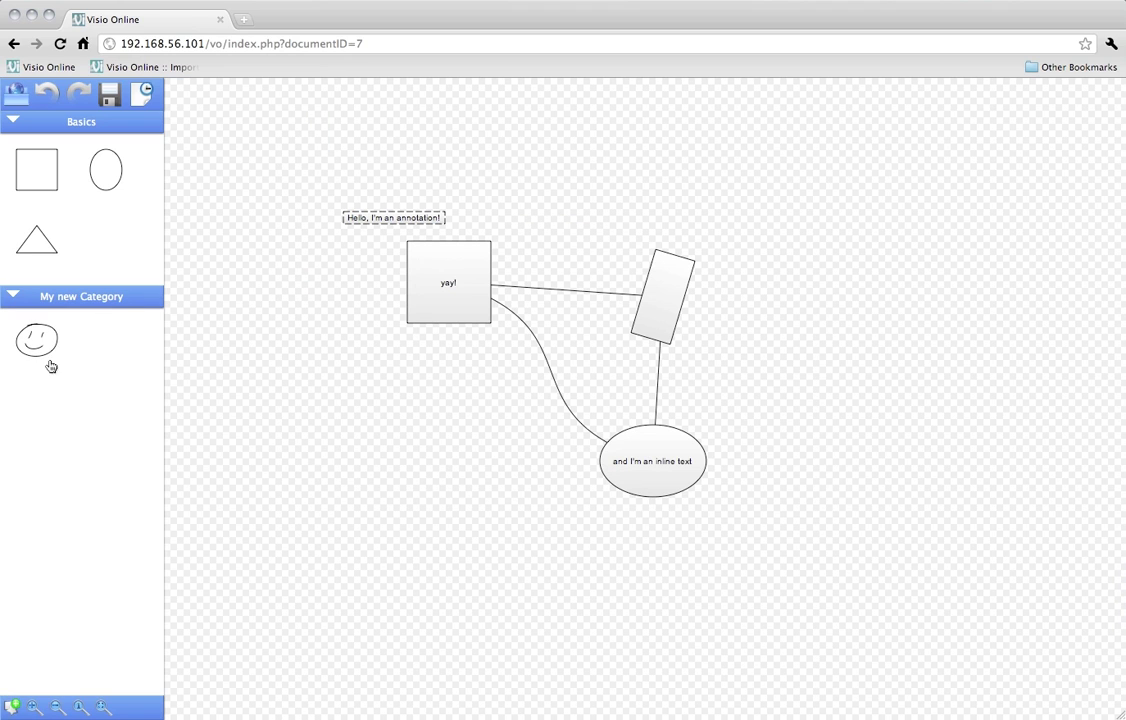
- Place the Smiley shape on the canvas lower left, then stretch it taller and about three times wider
{"action": "left_click_drag", "start_coordinate": [47, 362], "coordinate": [327, 522]}
{"action": "left_click", "coordinate": [329, 436]}
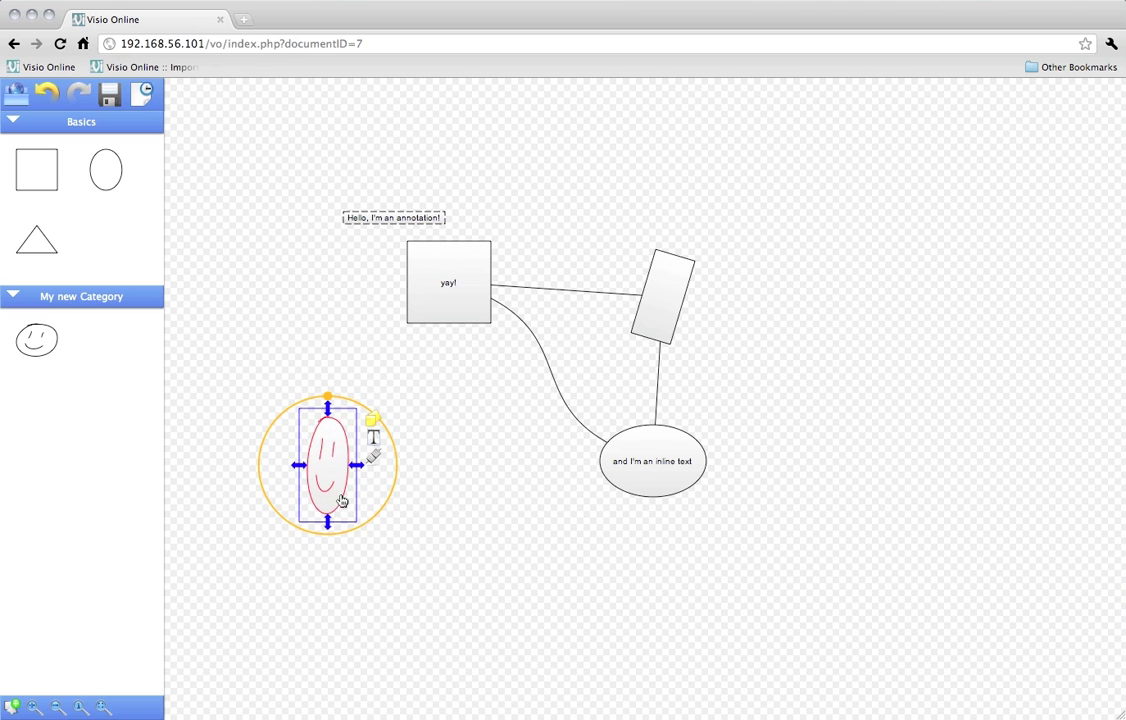
{"action": "left_click_drag", "start_coordinate": [356, 465], "coordinate": [508, 445]}
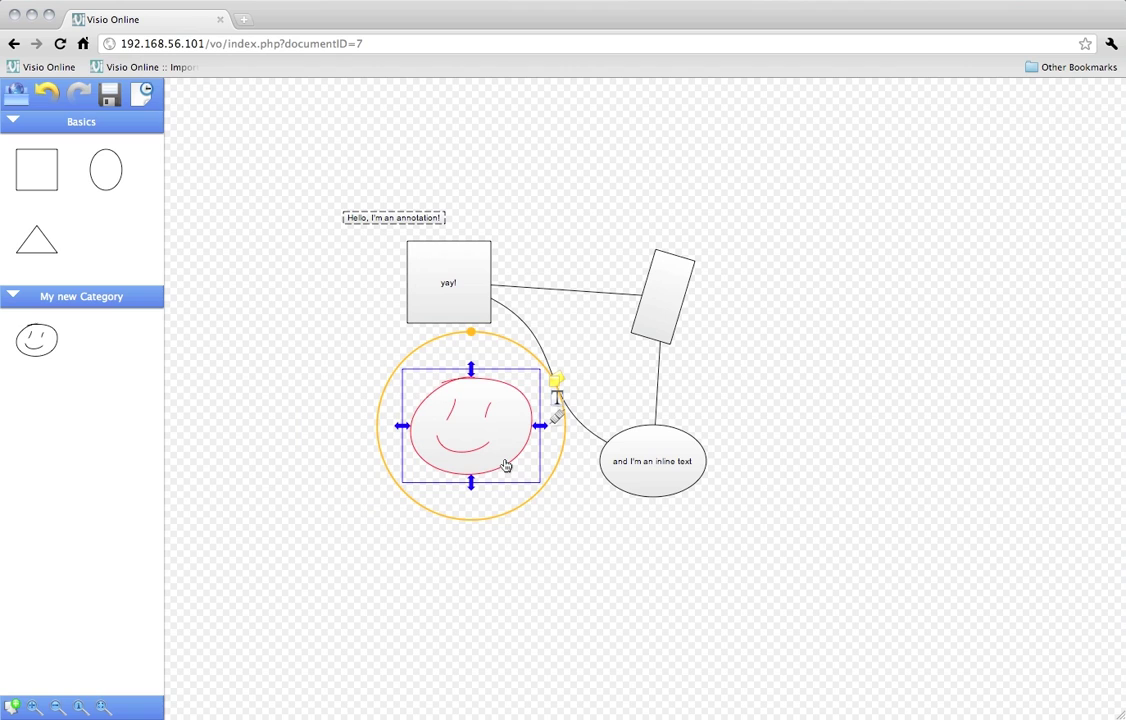